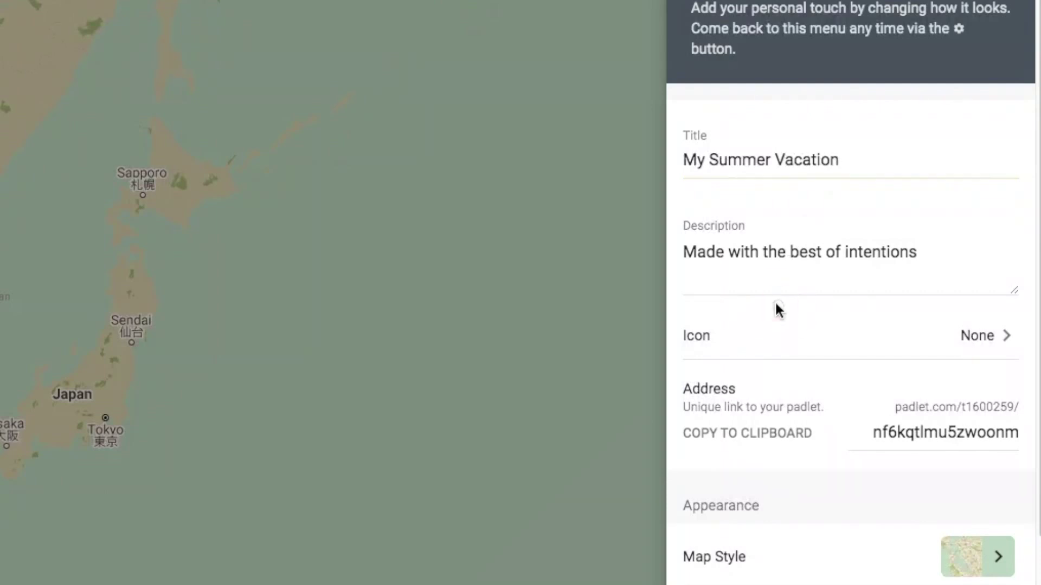
- Set the padlet's map style to The Usual
scroll(902, 365, down, 2)
scroll(896, 369, down, 1)
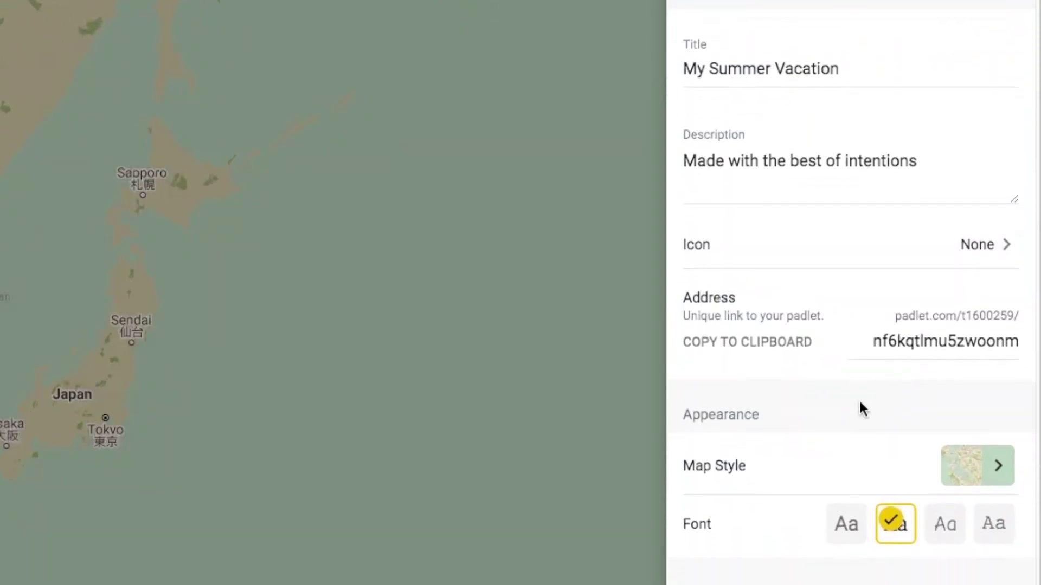
click(741, 340)
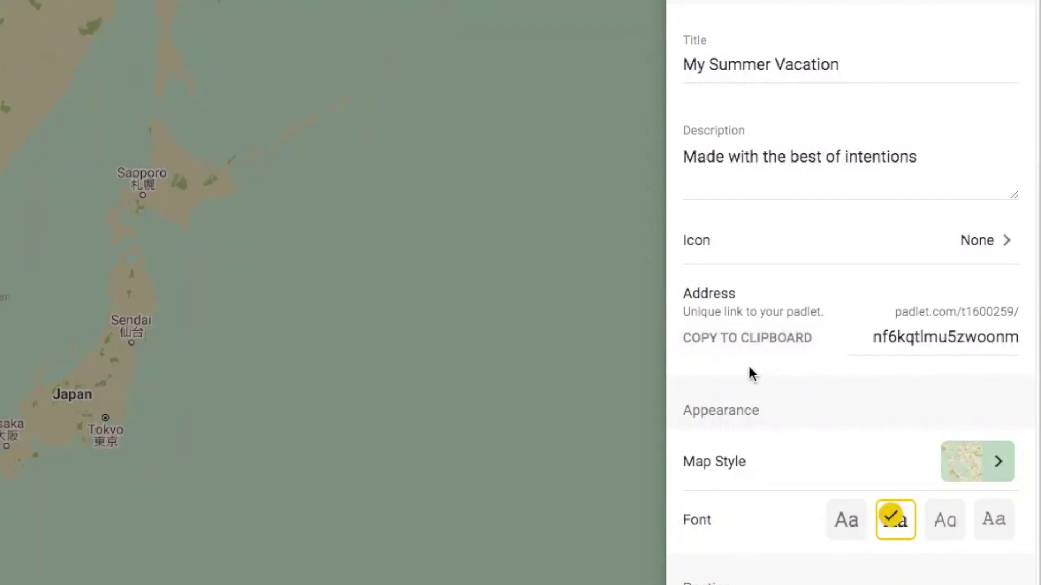
scroll(869, 411, down, 5)
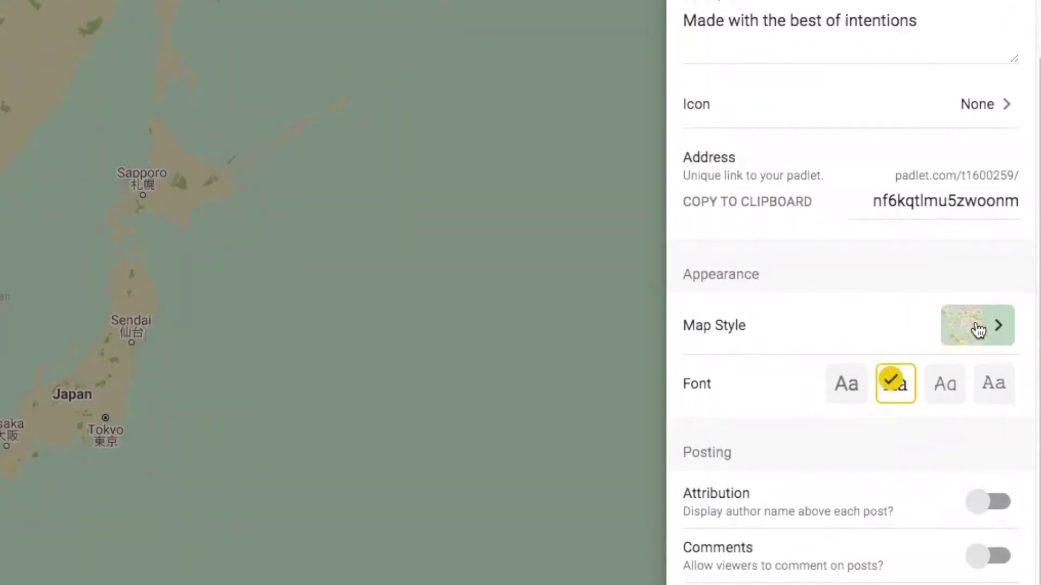
click(977, 327)
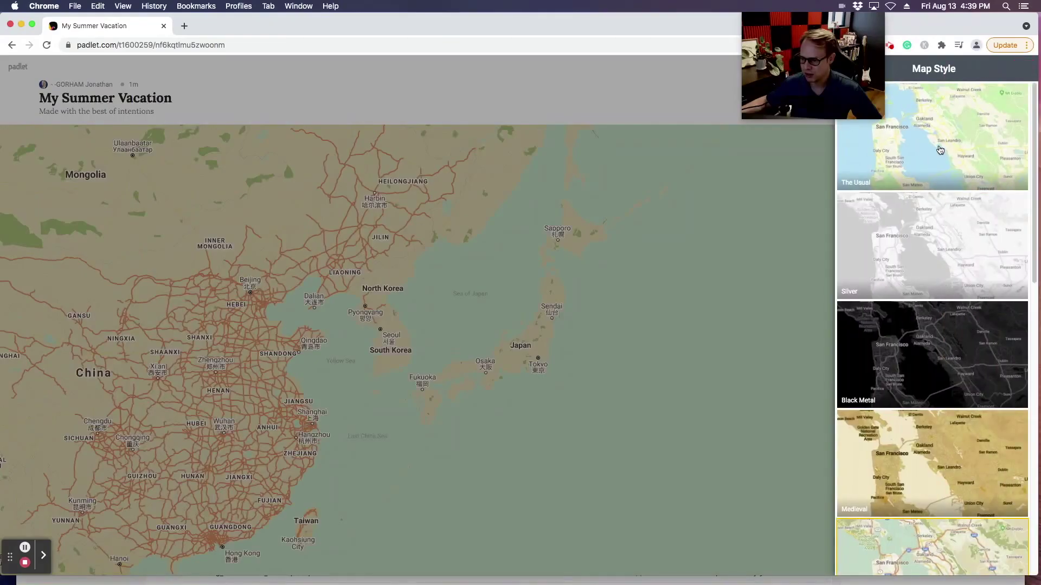
click(937, 146)
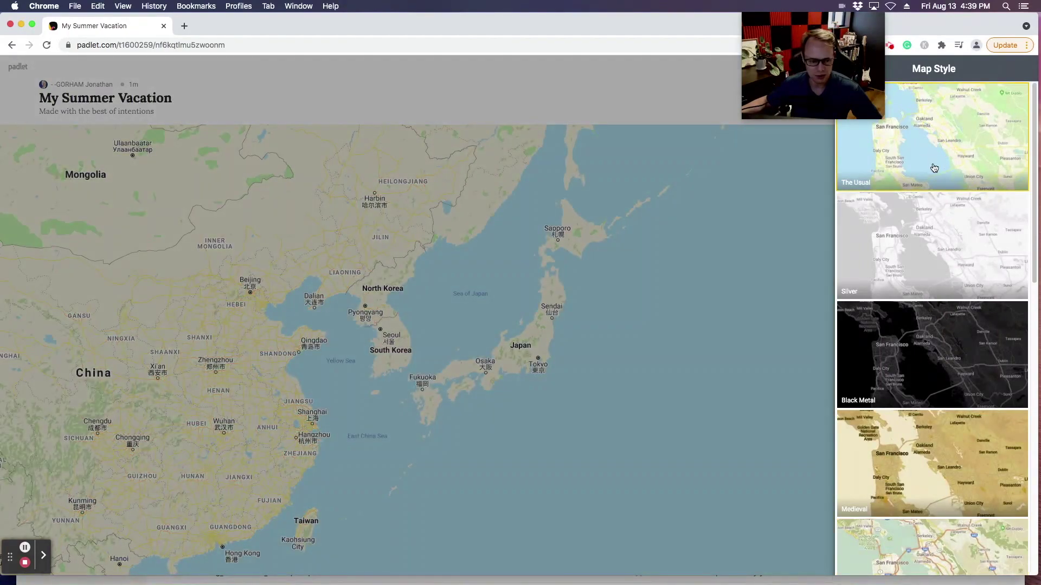
- Look through the other available map styles and keep The Usual selected
scroll(962, 355, down, 3)
scroll(962, 355, down, 10)
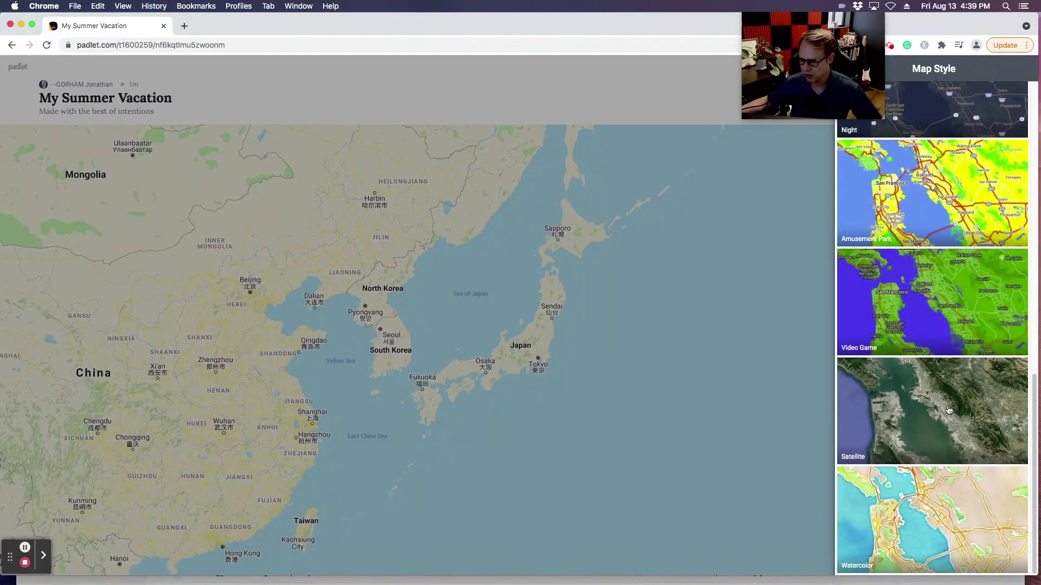
scroll(940, 416, up, 5)
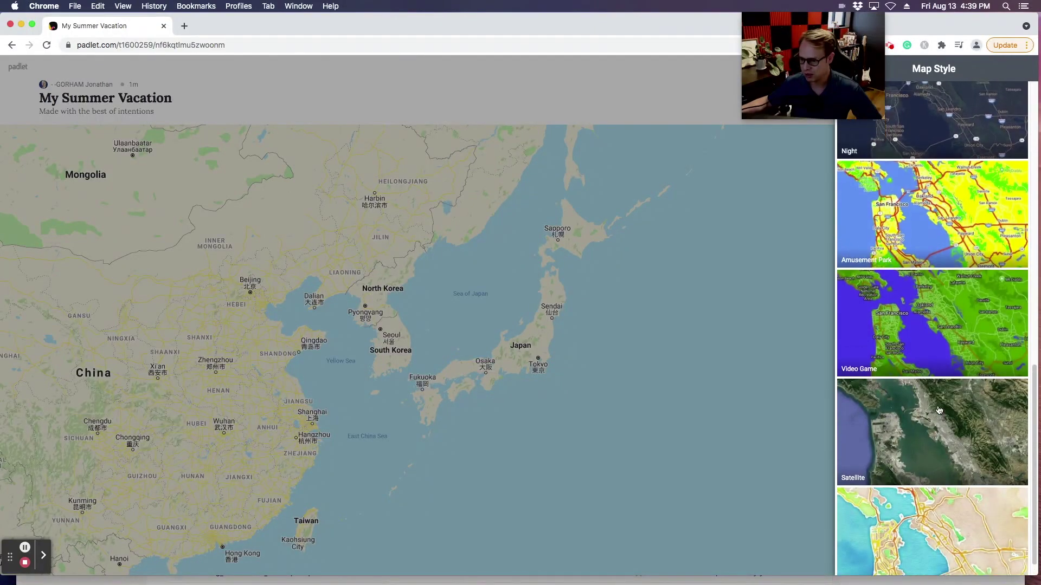
scroll(941, 391, up, 8)
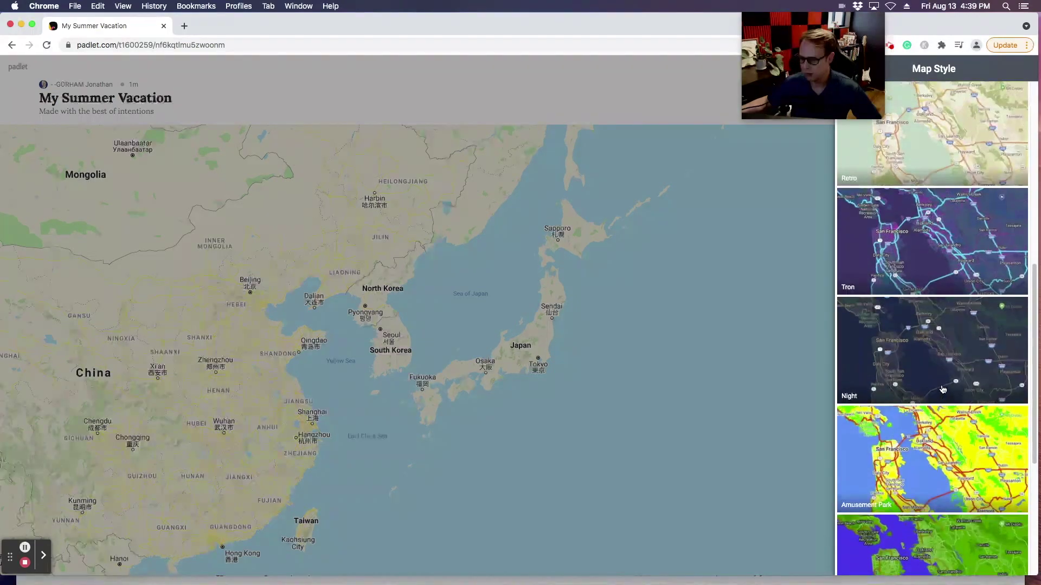
click(923, 154)
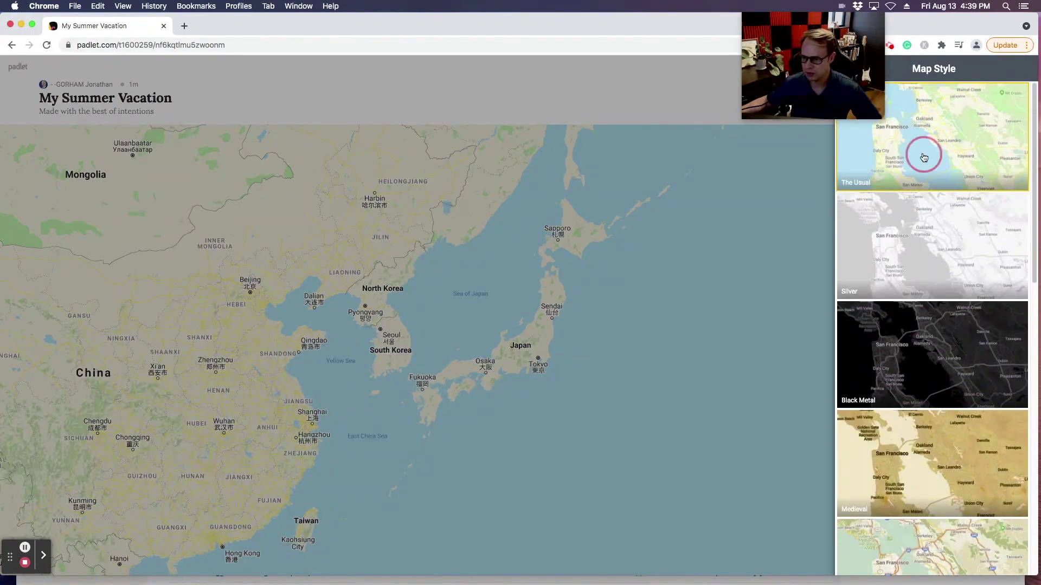
- Leave the map styles, complete the padlet setup and start posting
click(771, 24)
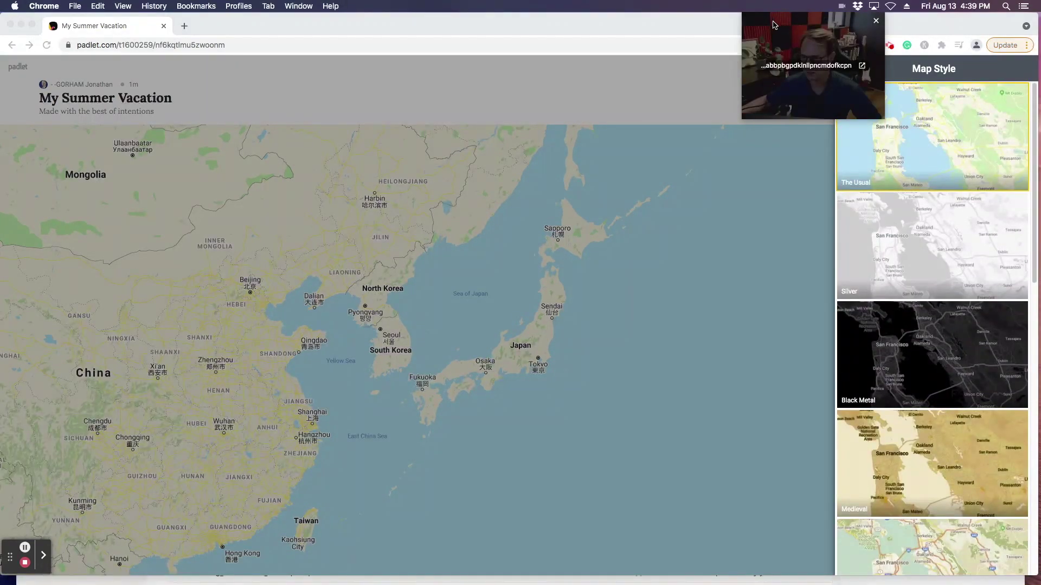
drag(776, 71, 716, 83)
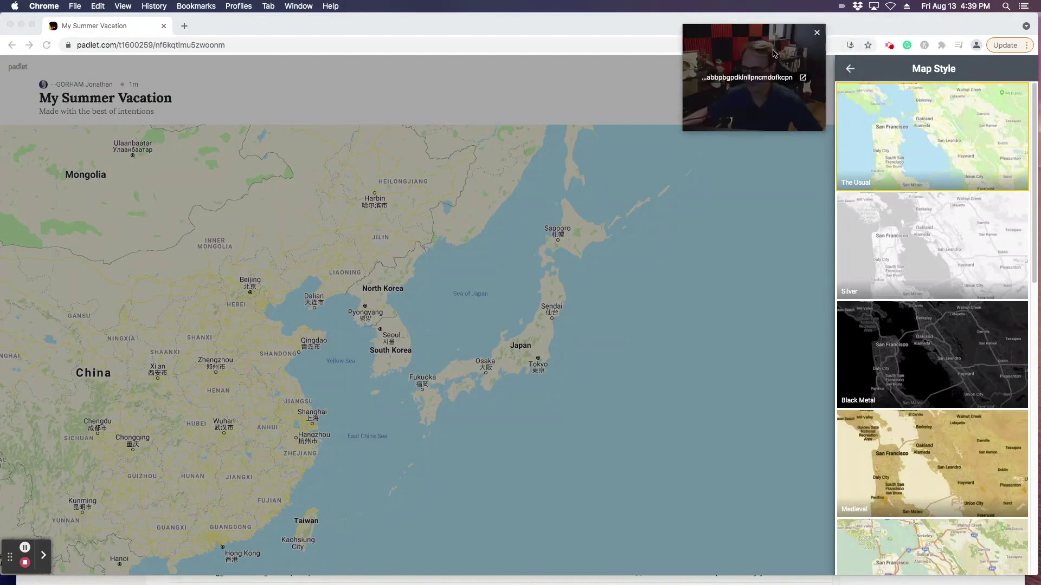
click(852, 66)
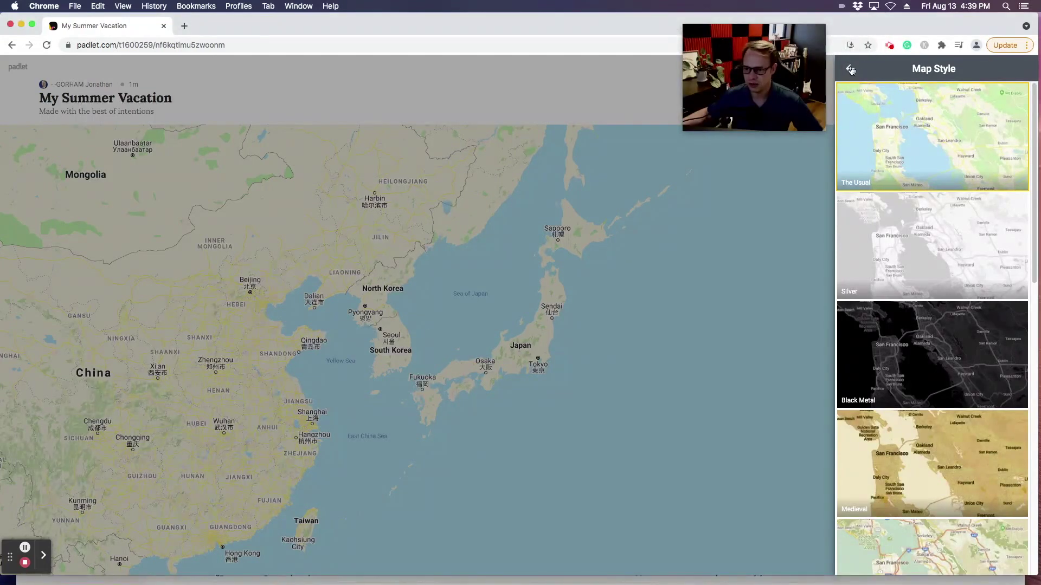
click(851, 68)
scroll(934, 418, down, 3)
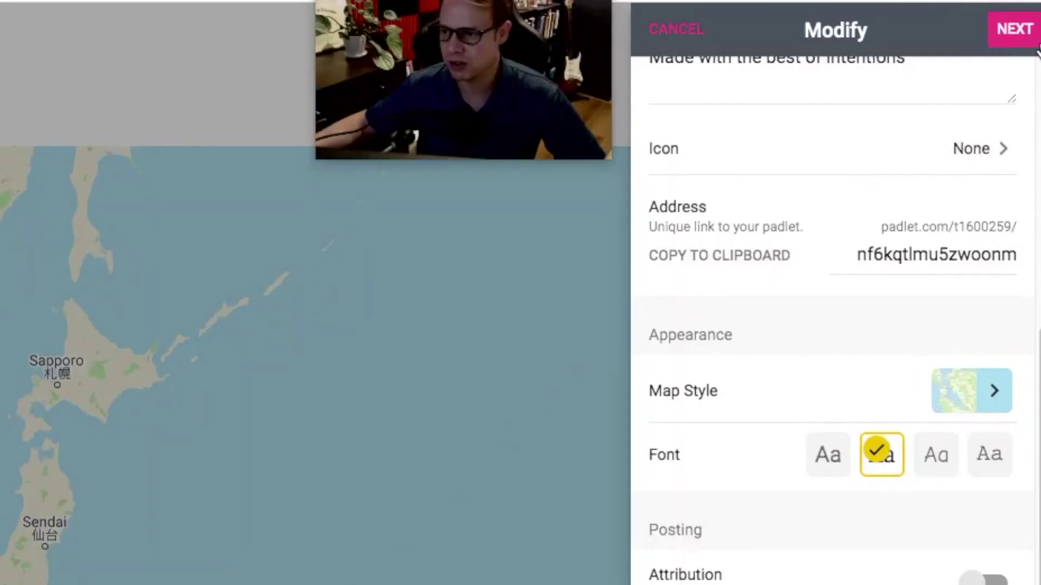
click(1024, 72)
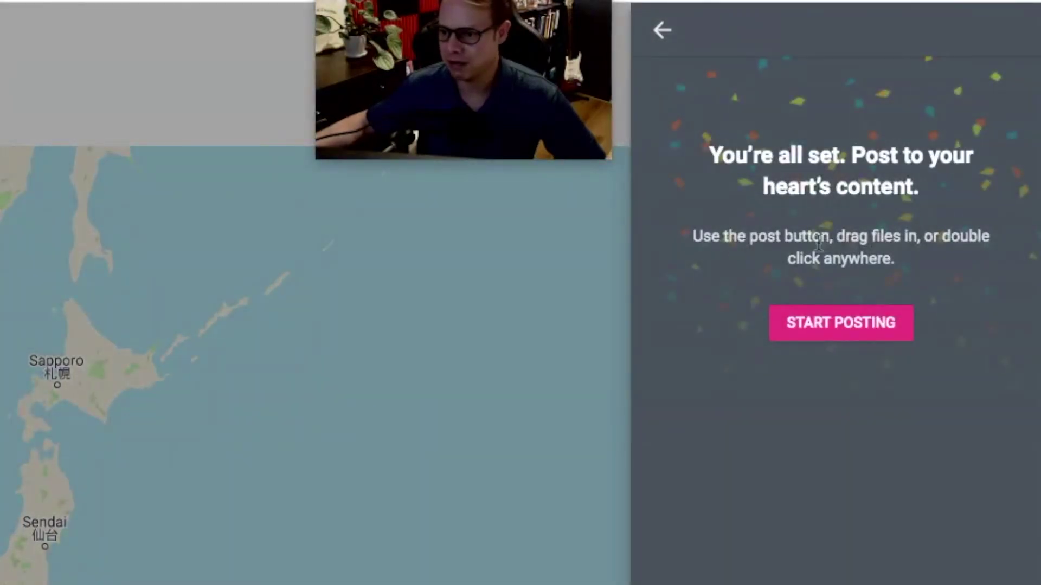
click(840, 323)
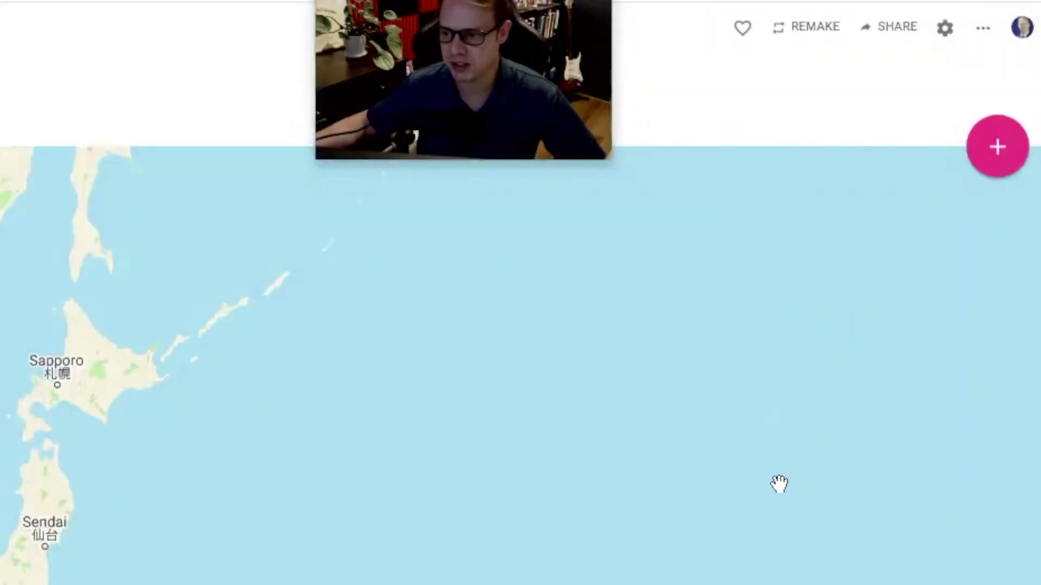
- Search for DisneyWorld as a new post's location, choose Disneyworld, Orlando, FL, USA, and publish the post
click(998, 152)
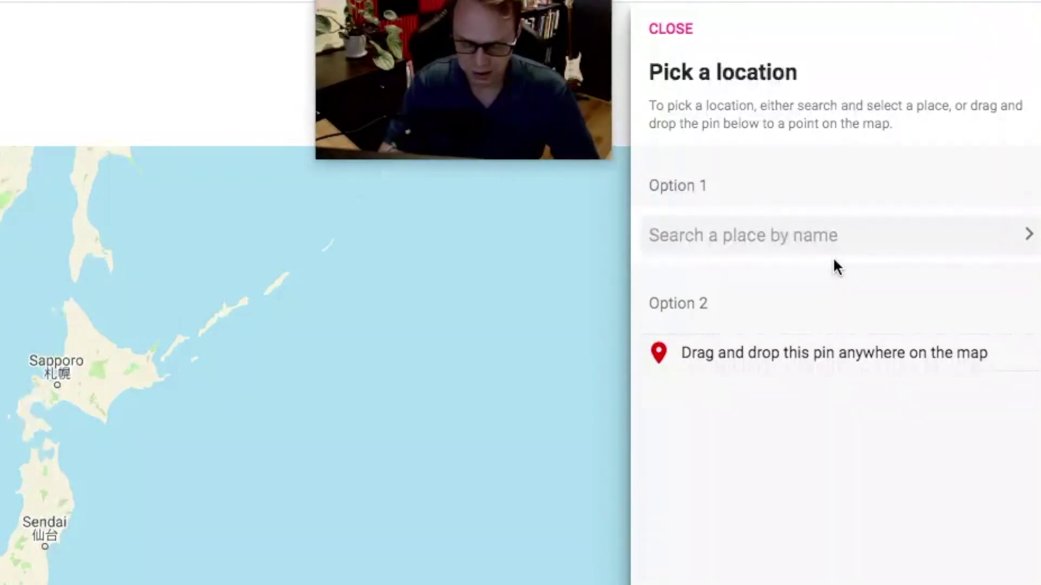
text(Disn)
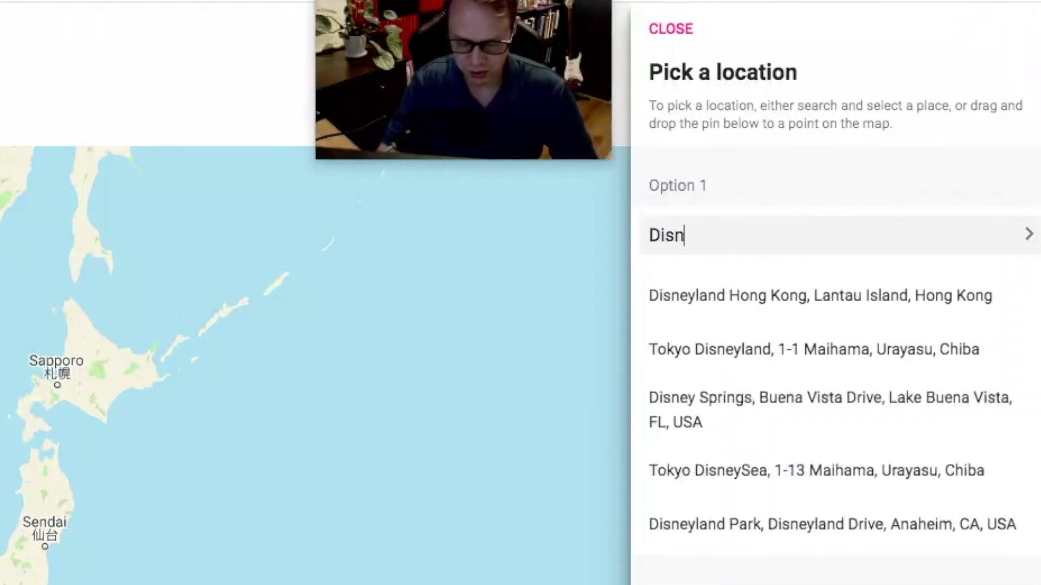
text(eeyWorld)
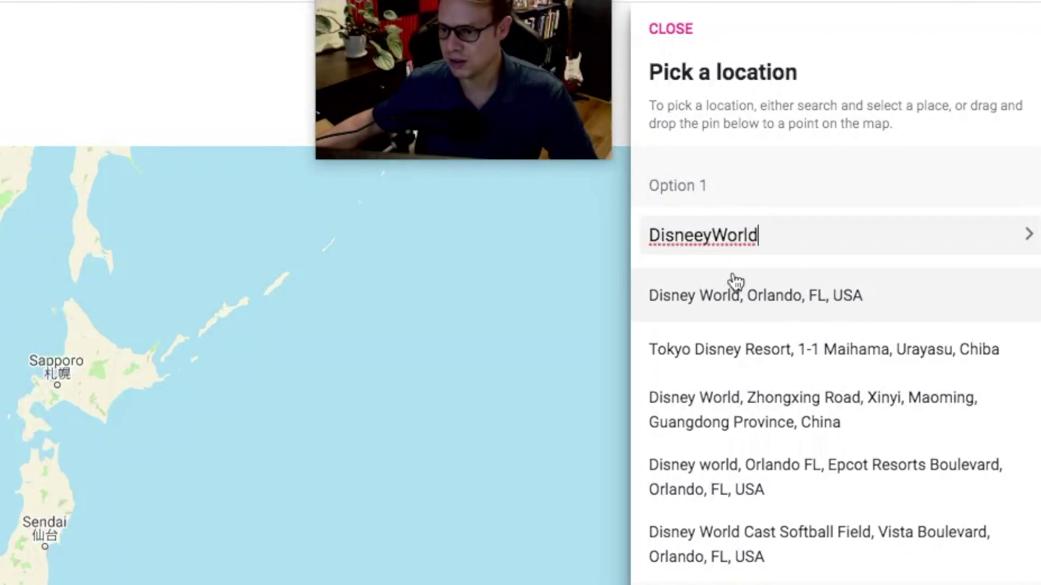
drag(694, 239, 685, 239)
key(BackSpace)
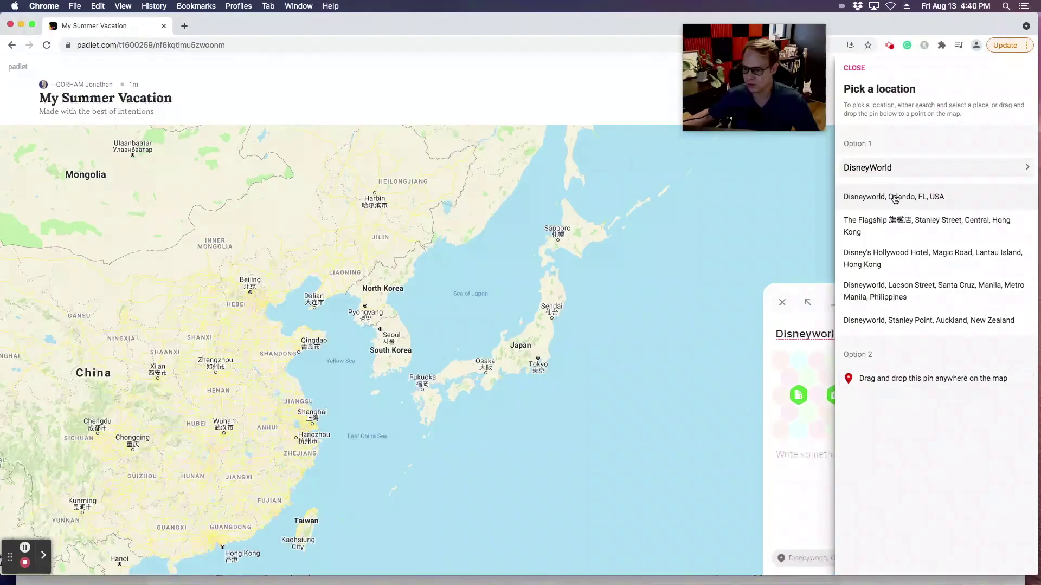
click(756, 298)
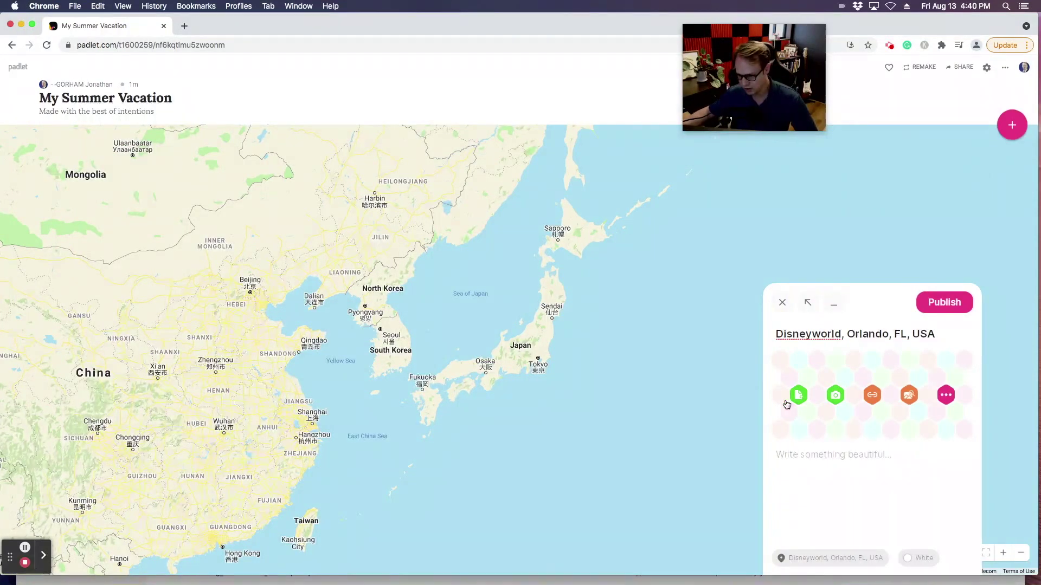
click(935, 305)
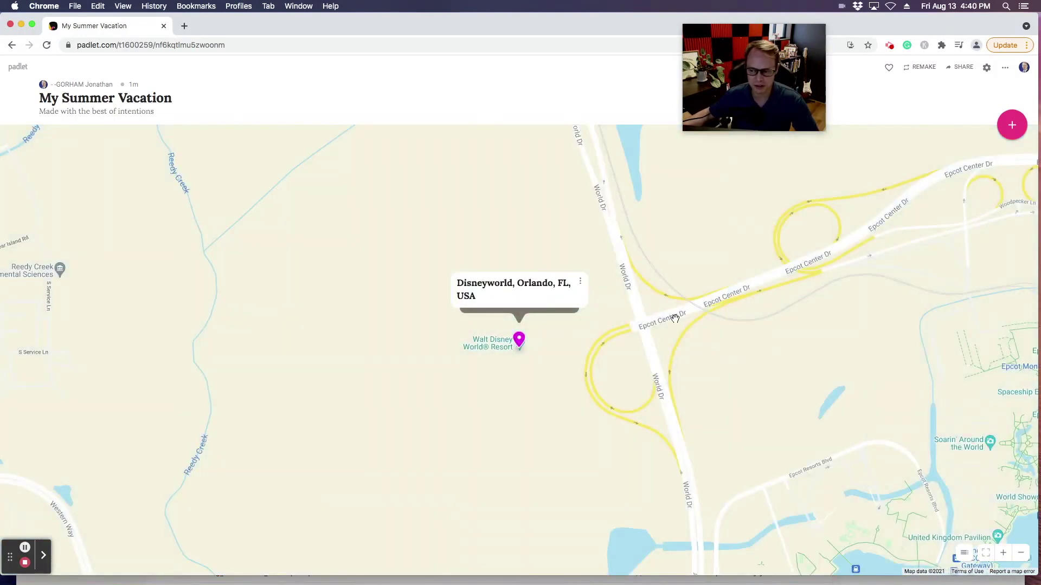
- Examine where the Disneyworld pin sits within Florida, collapsing and reopening its post
scroll(671, 340, down, 10)
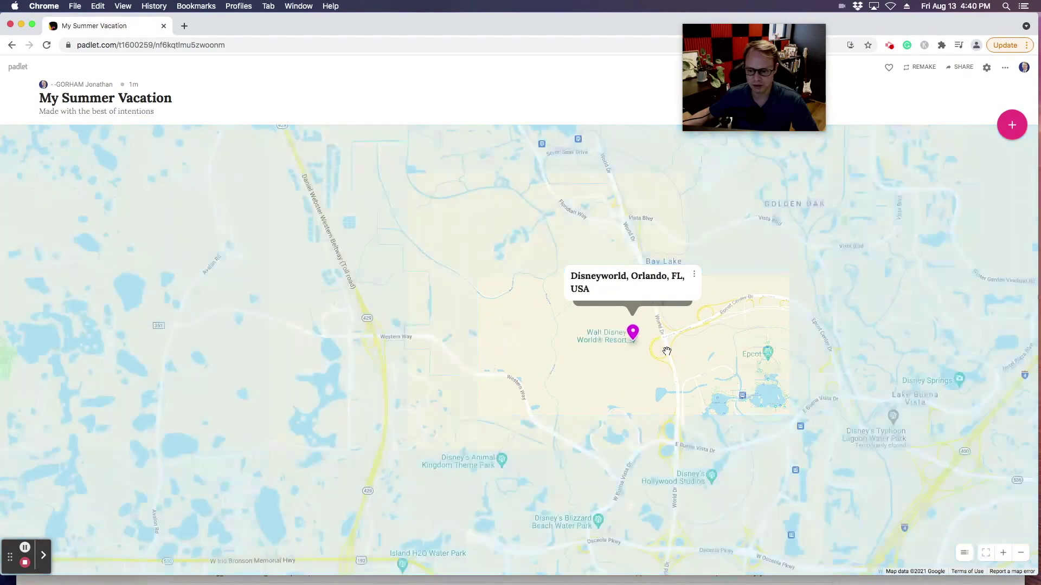
scroll(709, 367, down, 5)
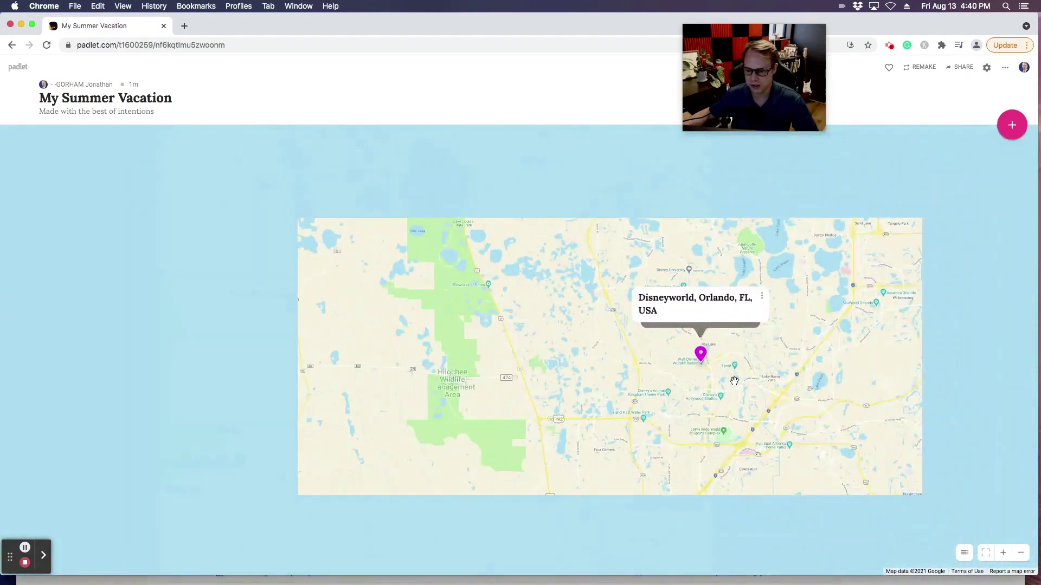
scroll(755, 385, down, 5)
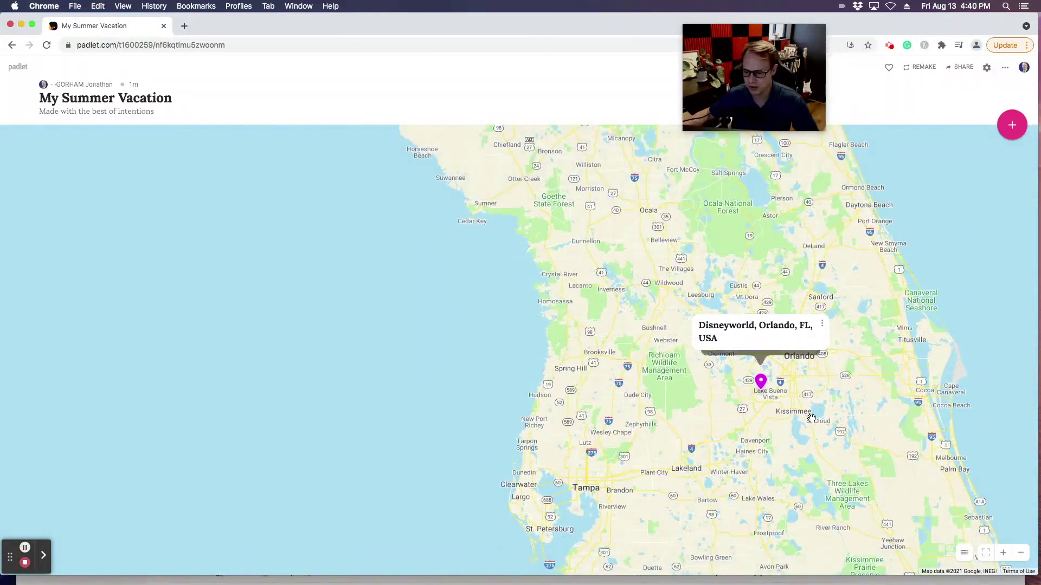
scroll(811, 418, down, 5)
scroll(824, 427, down, 3)
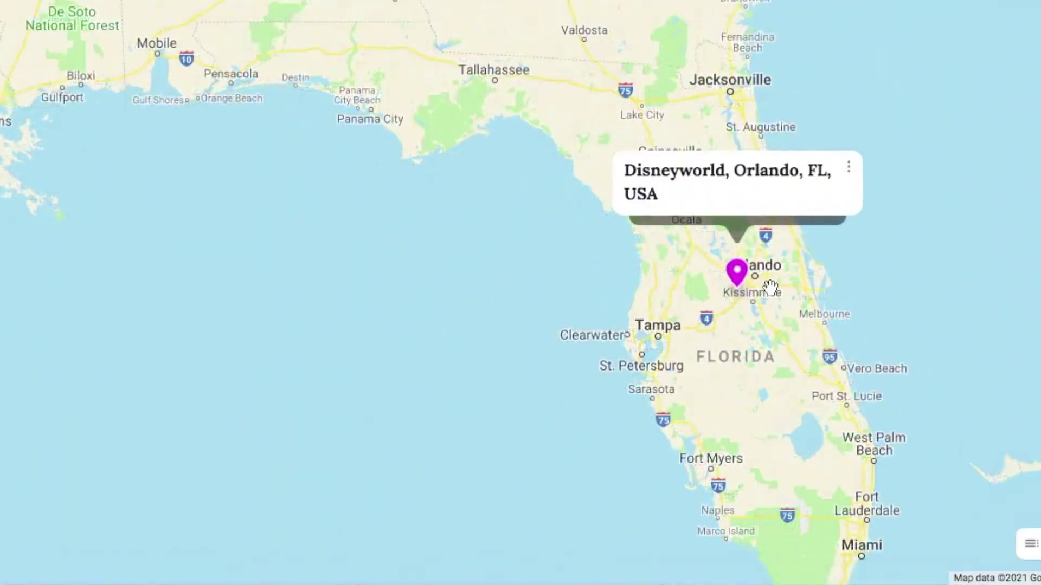
click(805, 407)
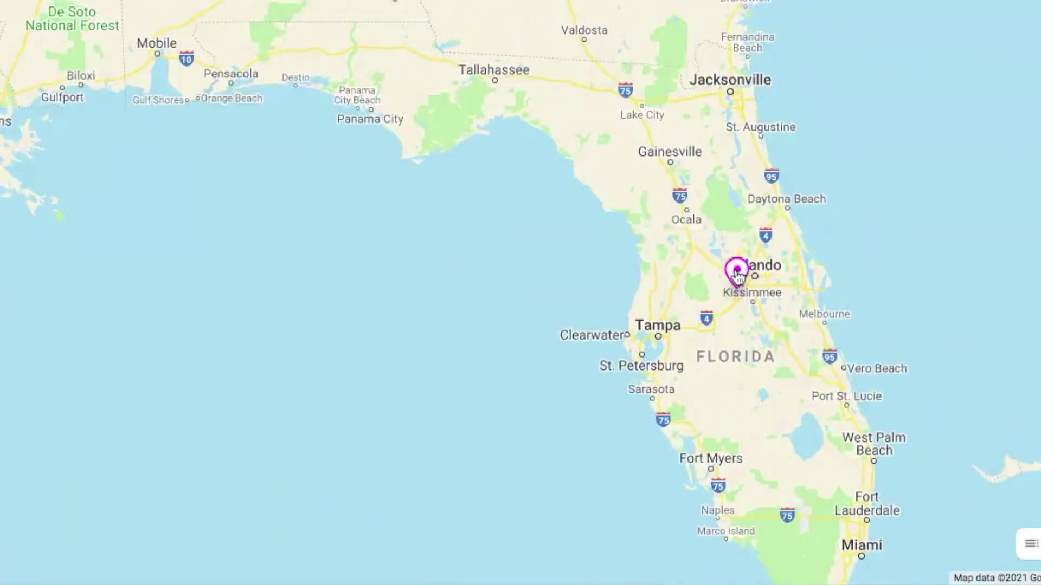
click(740, 275)
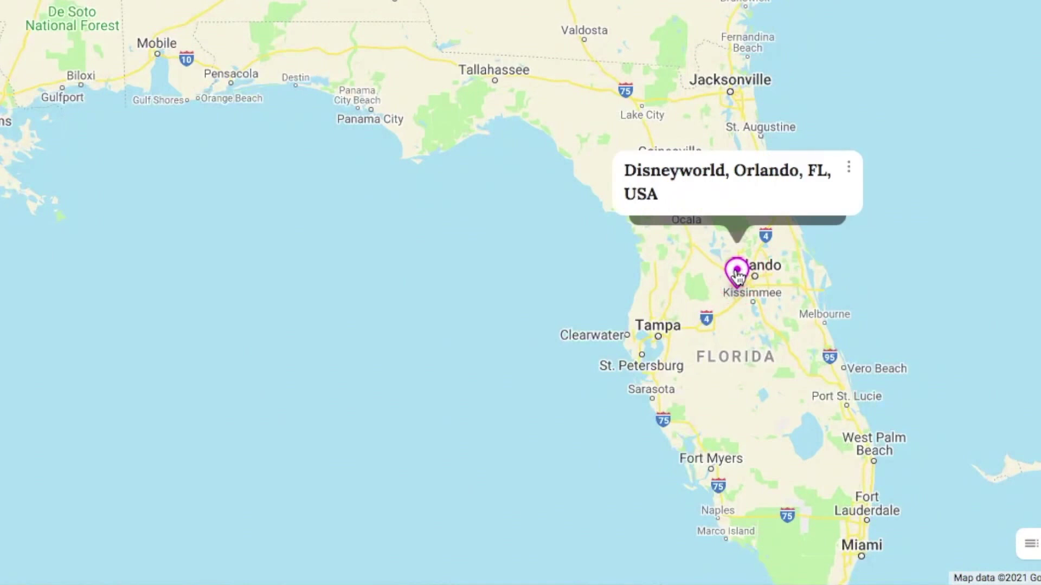
- Edit the Disneyworld post's title to read "Disney World, Orlando, FL, USA" followed by a dash and the author's first name
click(848, 169)
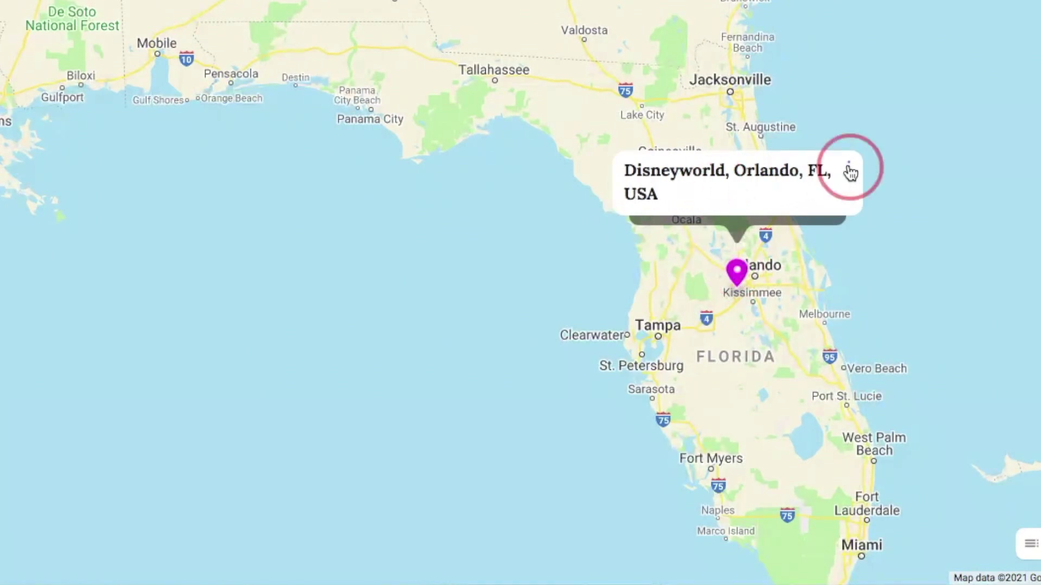
click(975, 156)
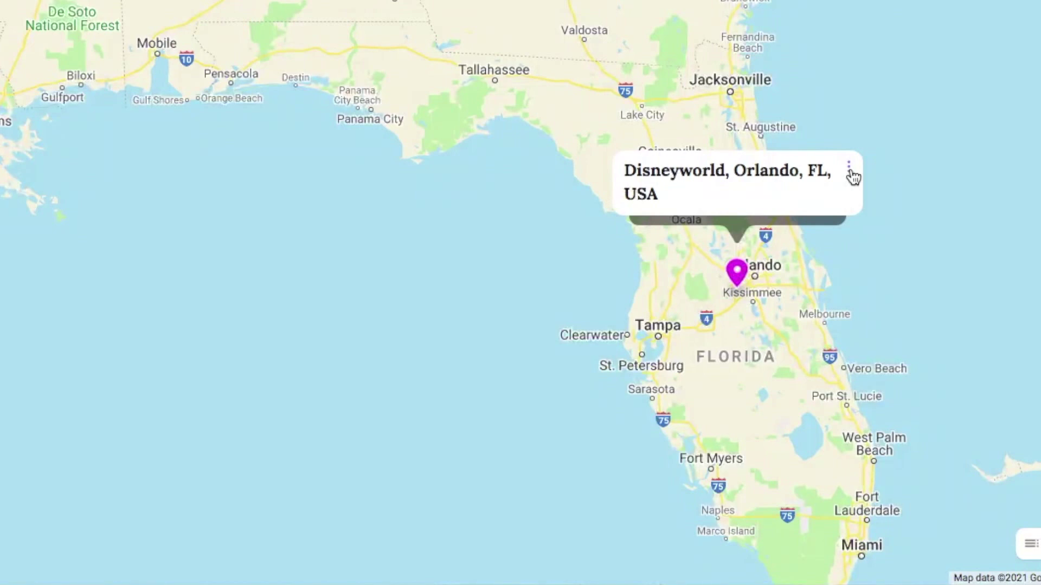
click(850, 170)
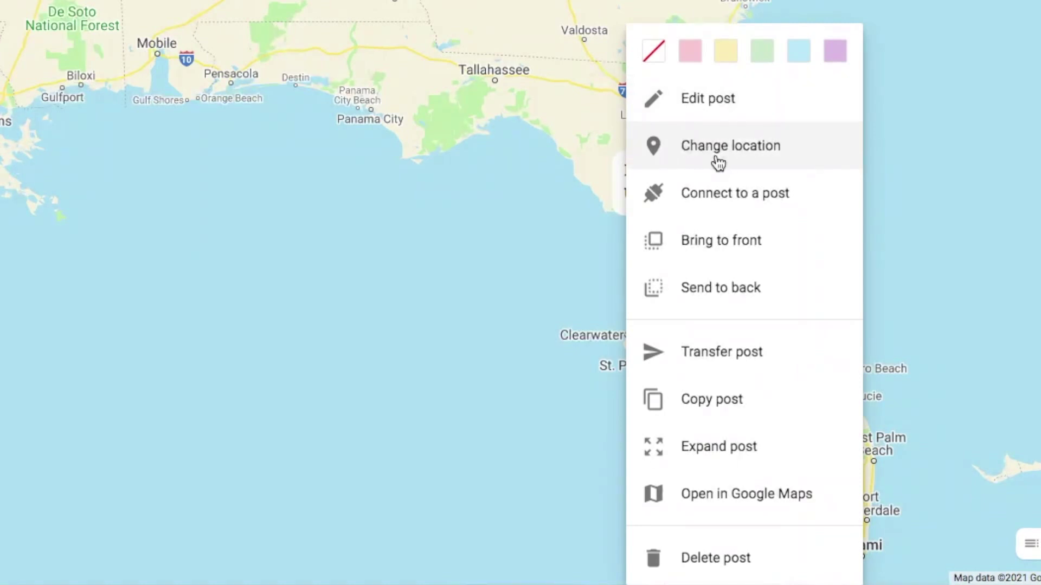
click(715, 98)
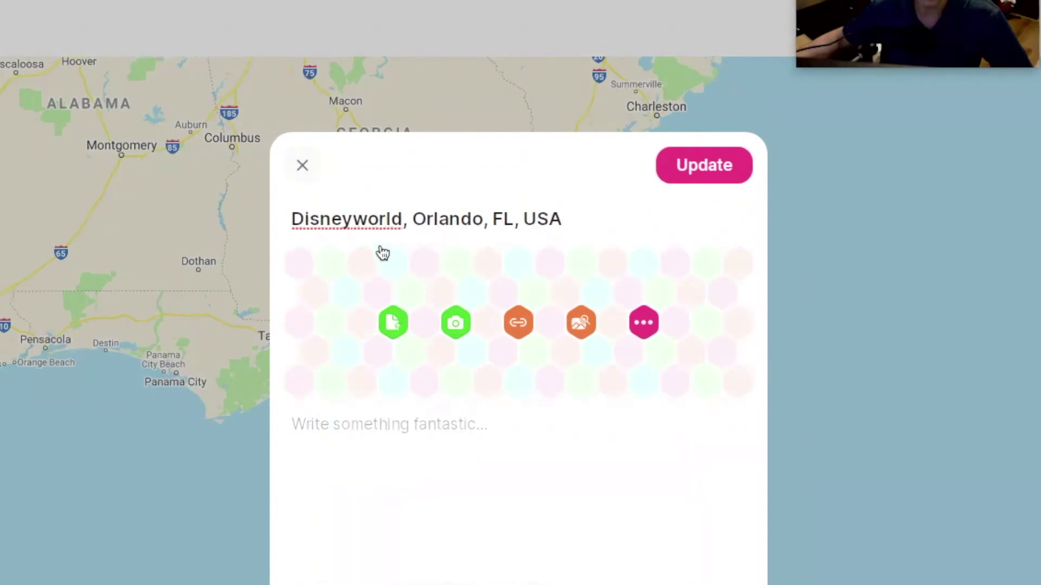
click(352, 221)
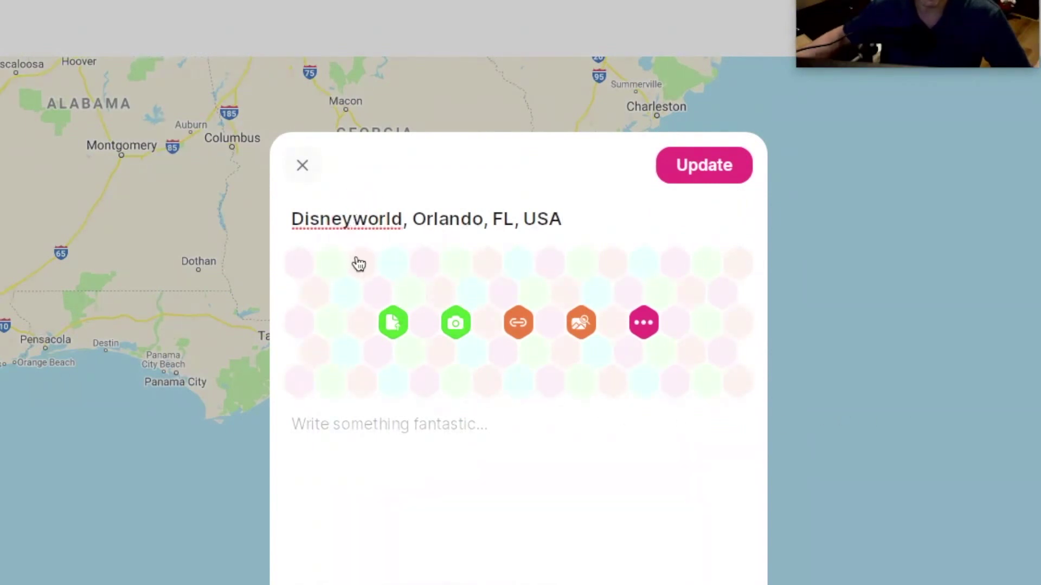
key(shift+Right)
text(W)
key(Right)
key(Right)
key(Right)
key(Right)
key(Right)
key(Right)
key(Right)
key(Right)
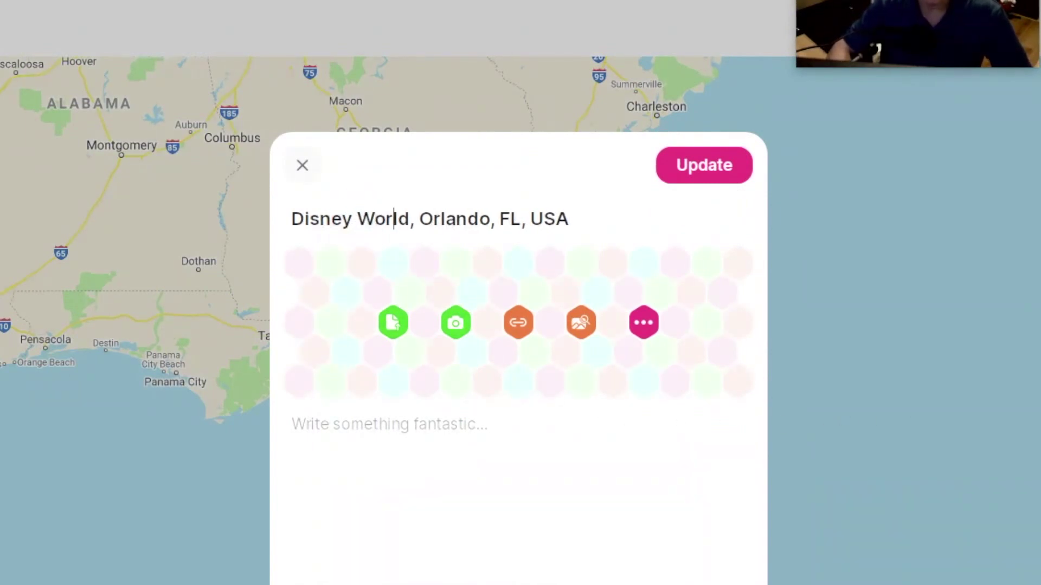
click(575, 220)
text(- Jon)
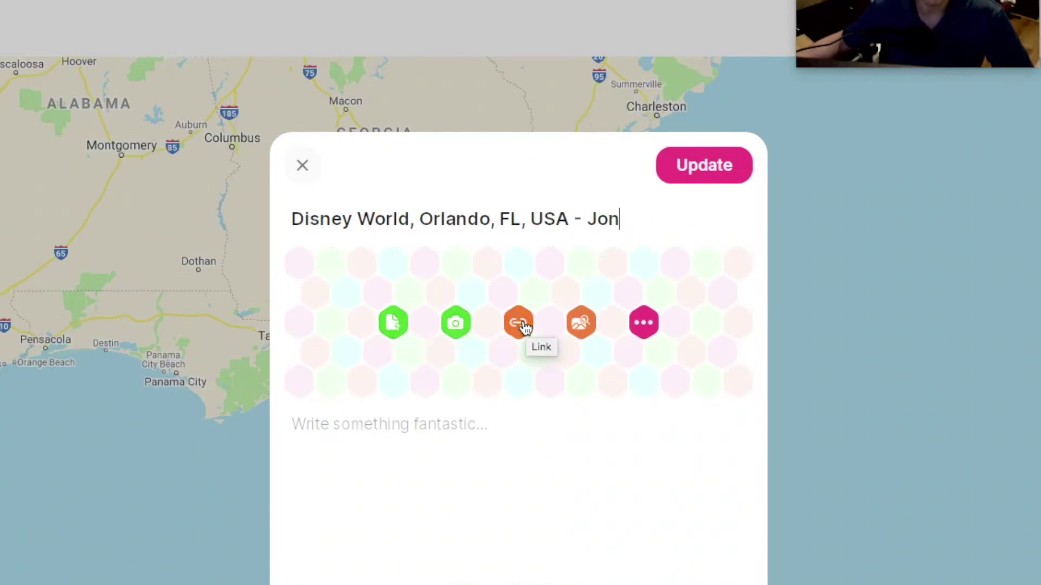
- Search for images of Disney World, attach the daytime castle photo with the compass plaza to the post, and update it
click(581, 323)
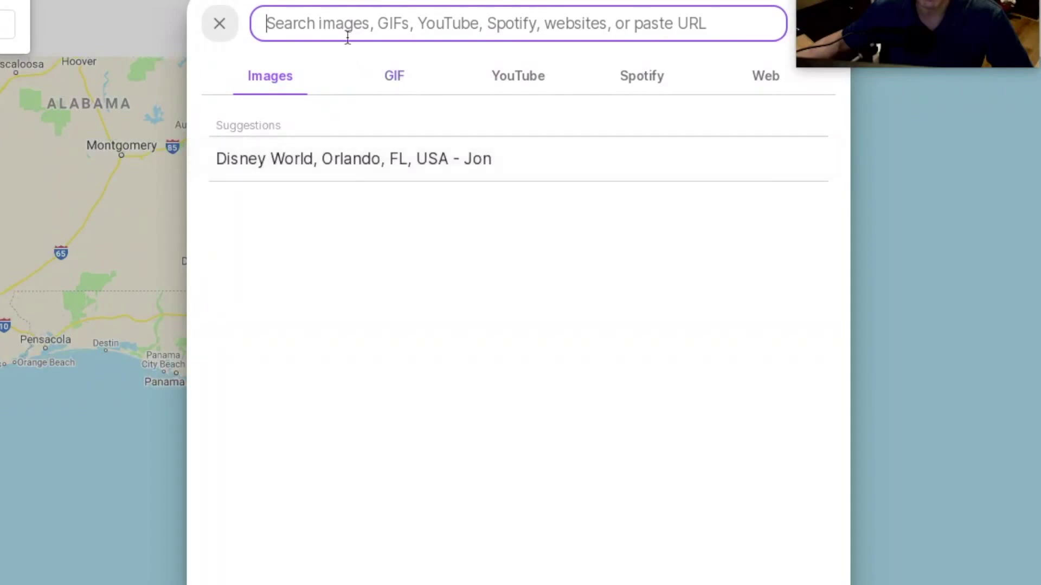
text(Disney WOrld)
key(Return)
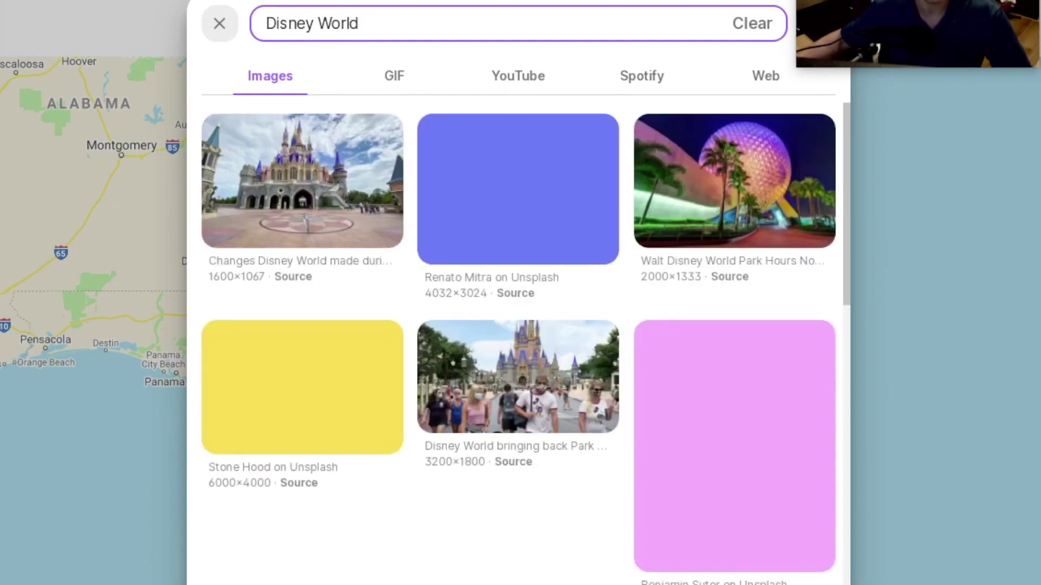
click(302, 180)
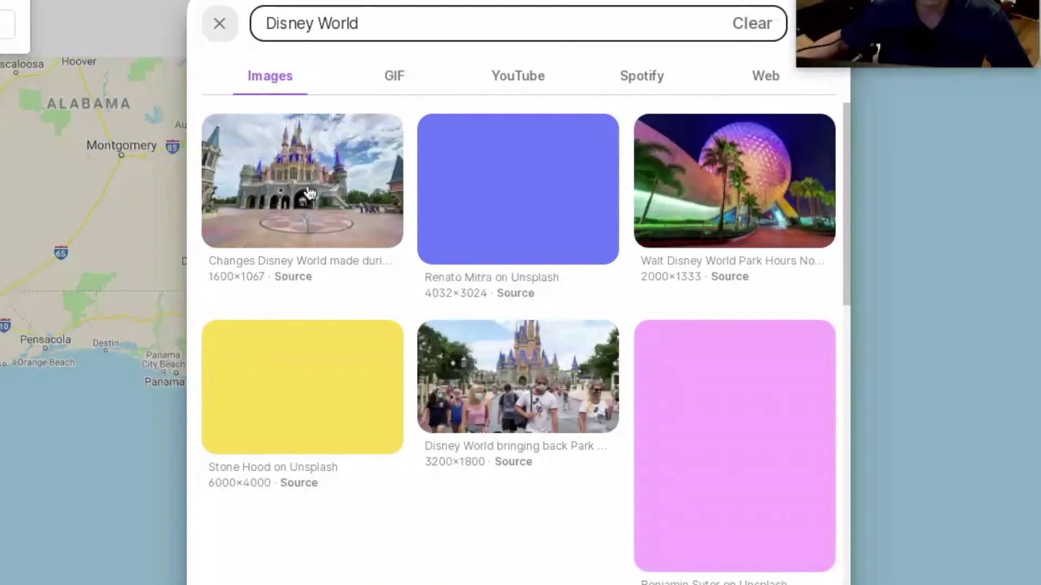
click(238, 167)
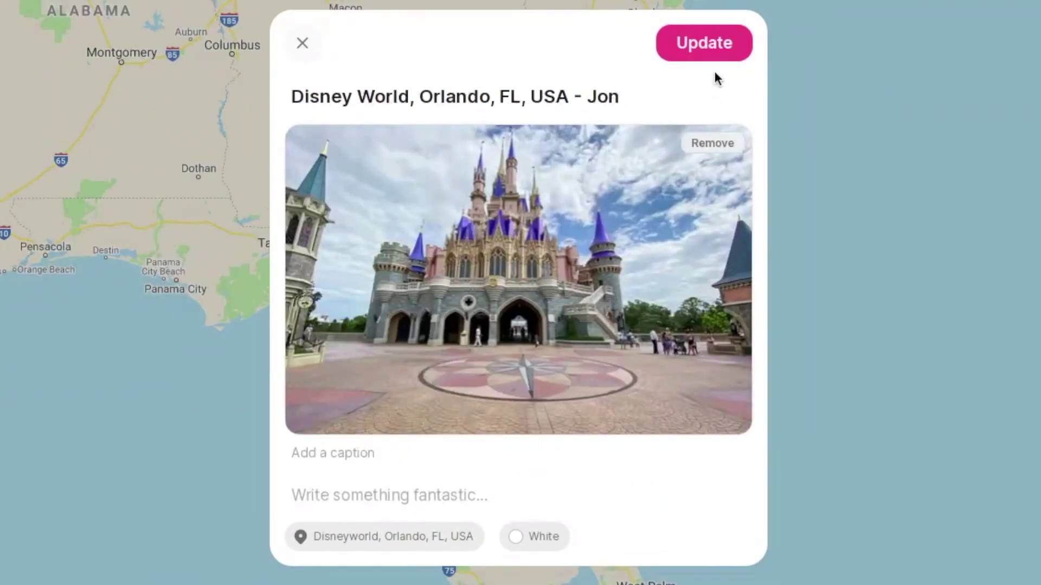
click(682, 58)
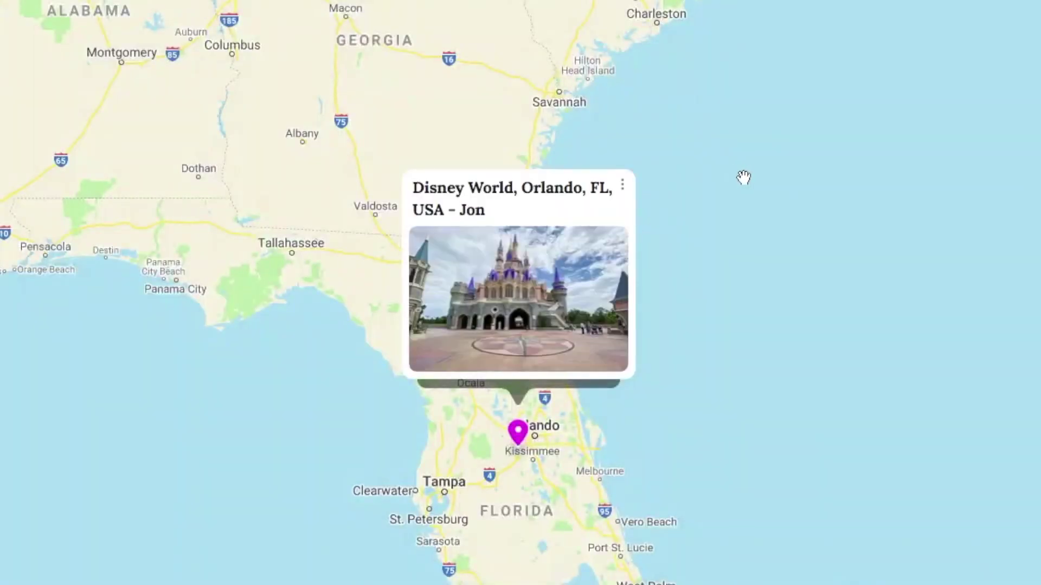
- Edit the Disney World post to add the body text "During my summer holiday, I went to......." and update it
click(622, 184)
click(500, 218)
click(411, 497)
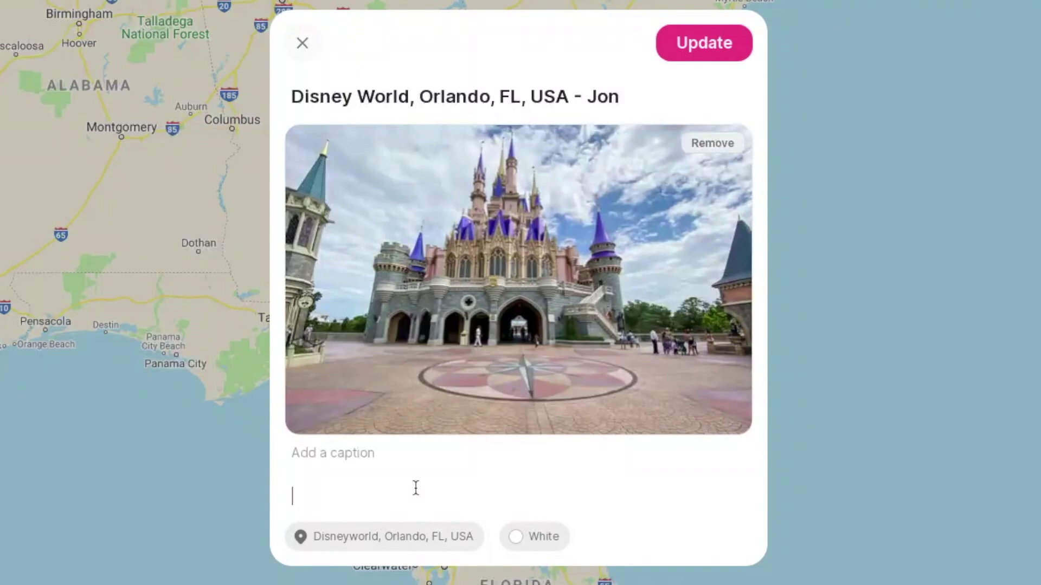
text(During my summer hol)
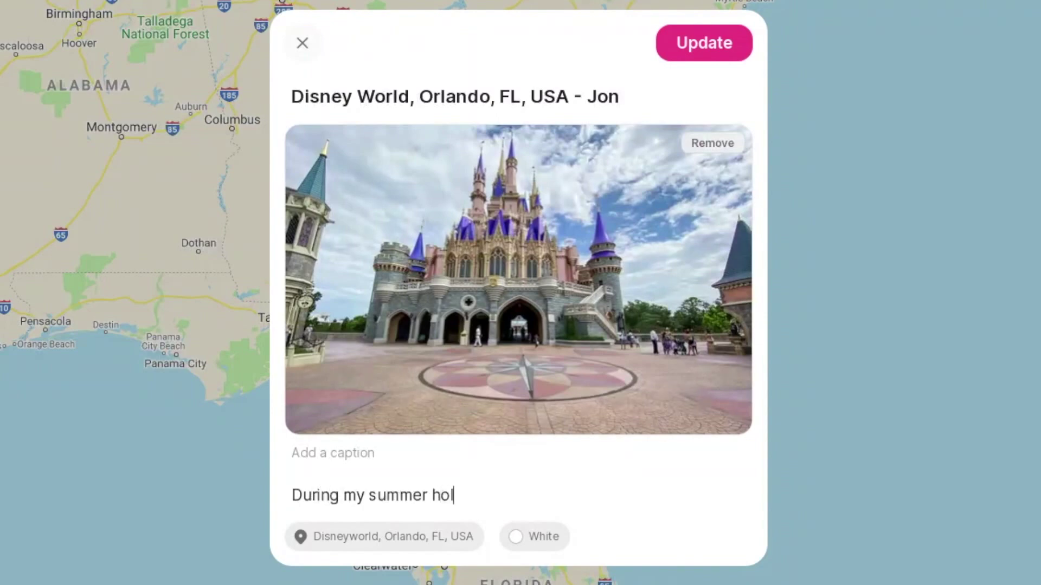
text(iday, I went to.......)
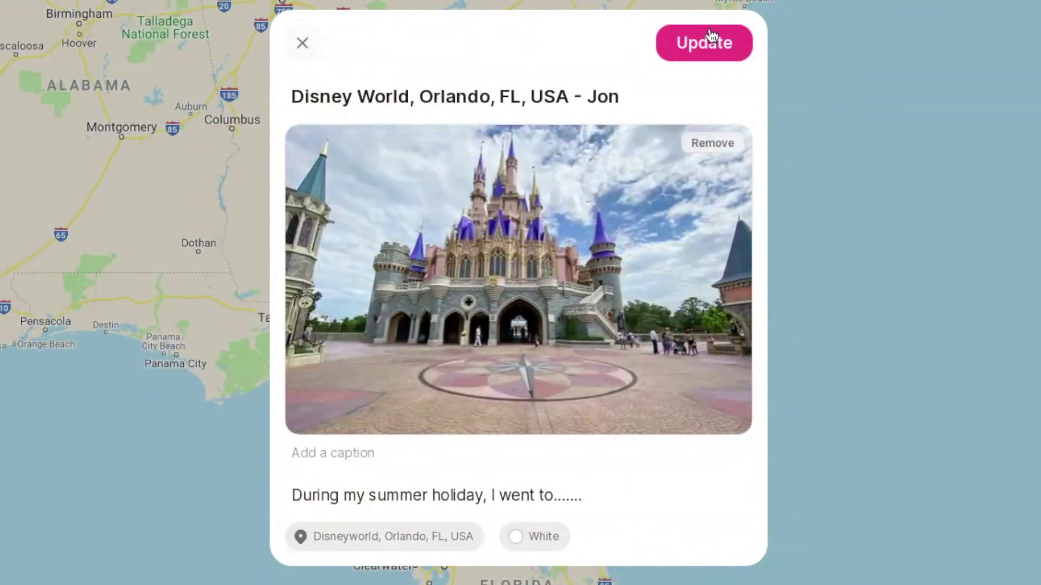
click(708, 44)
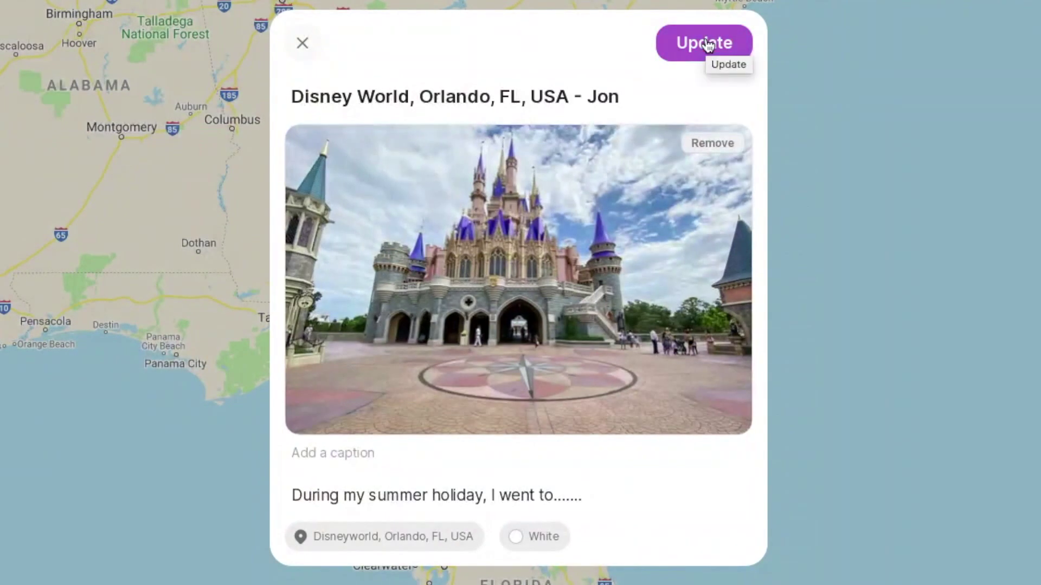
click(708, 45)
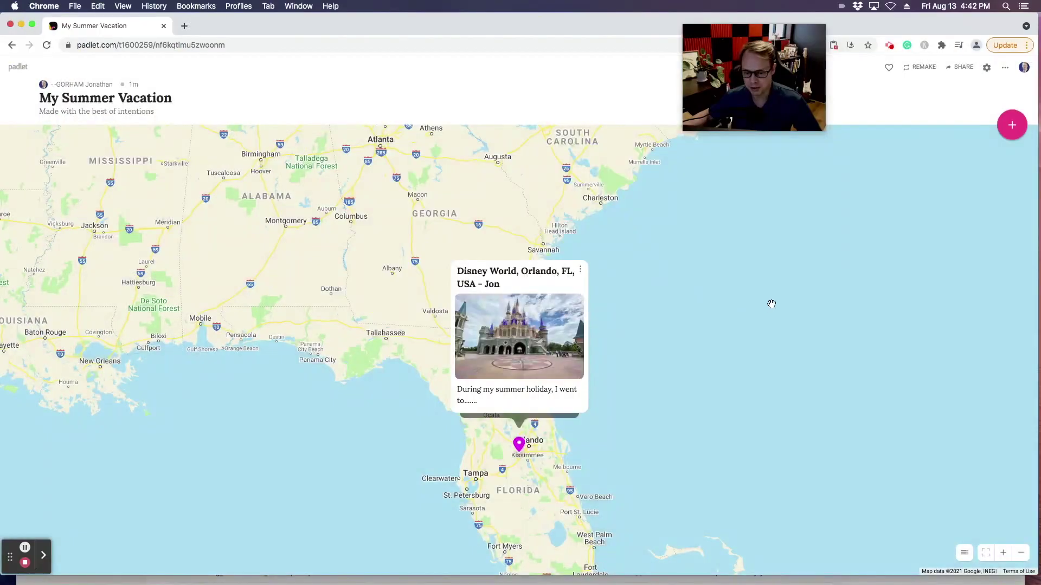
scroll(789, 407, down, 4)
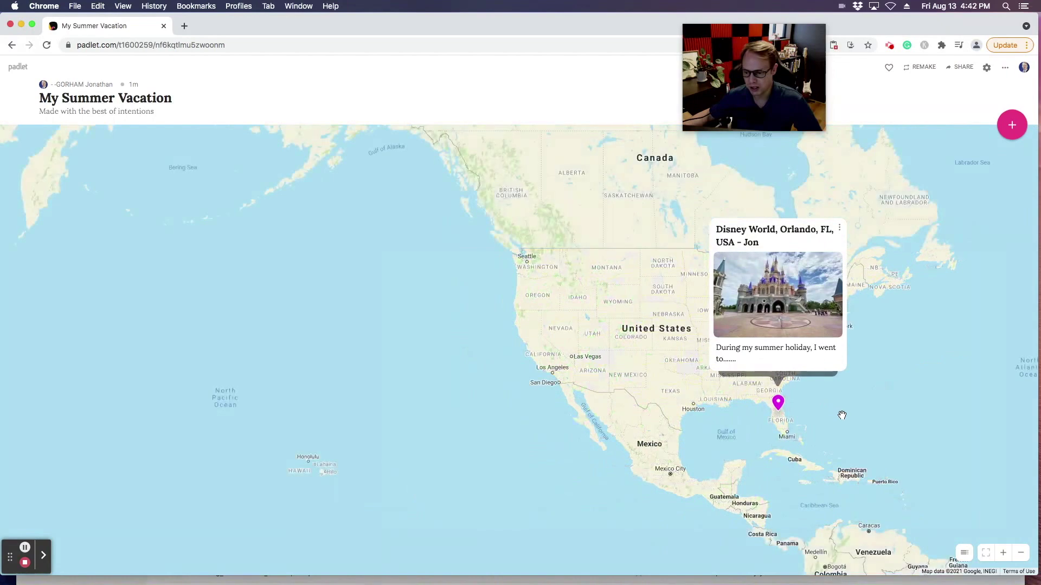
scroll(836, 409, down, 2)
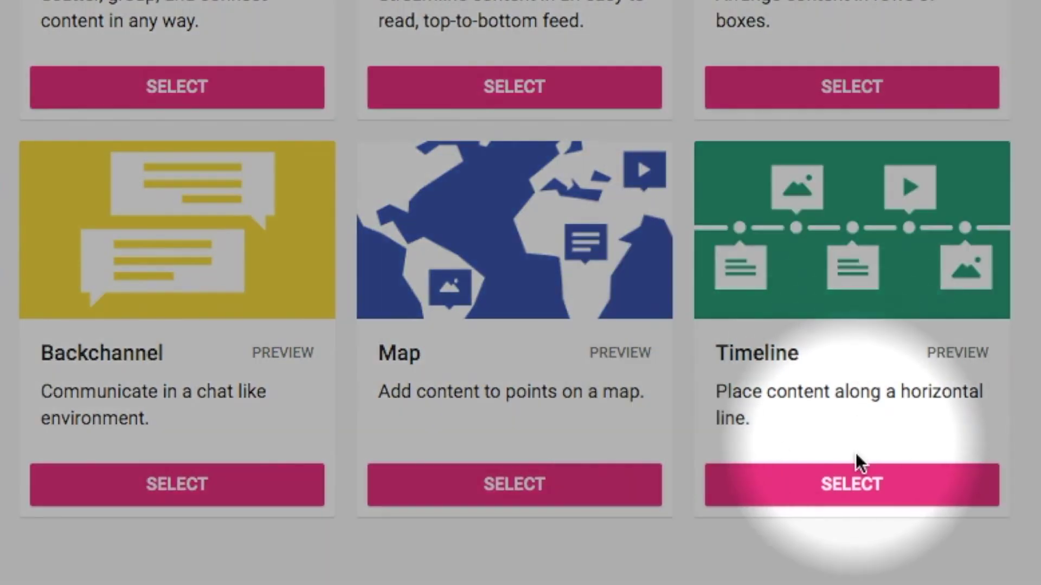
- Create a new padlet with the Timeline format
click(849, 486)
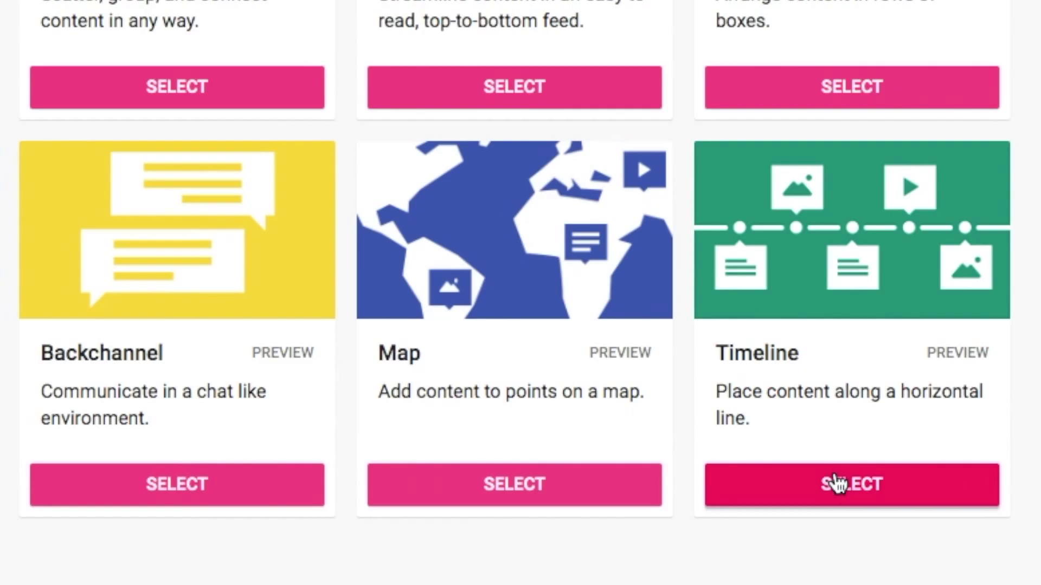
click(832, 483)
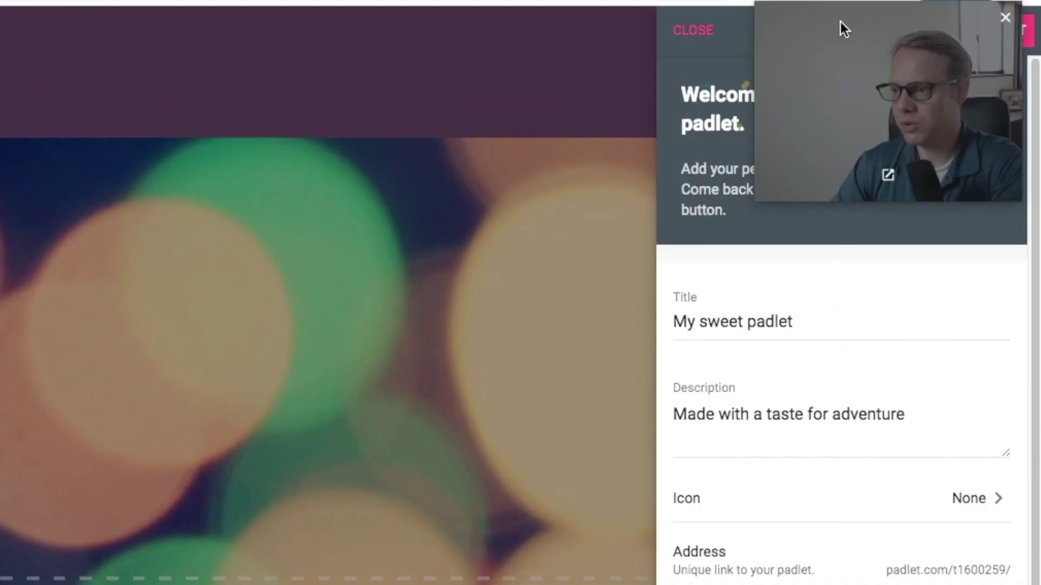
drag(839, 22, 467, 4)
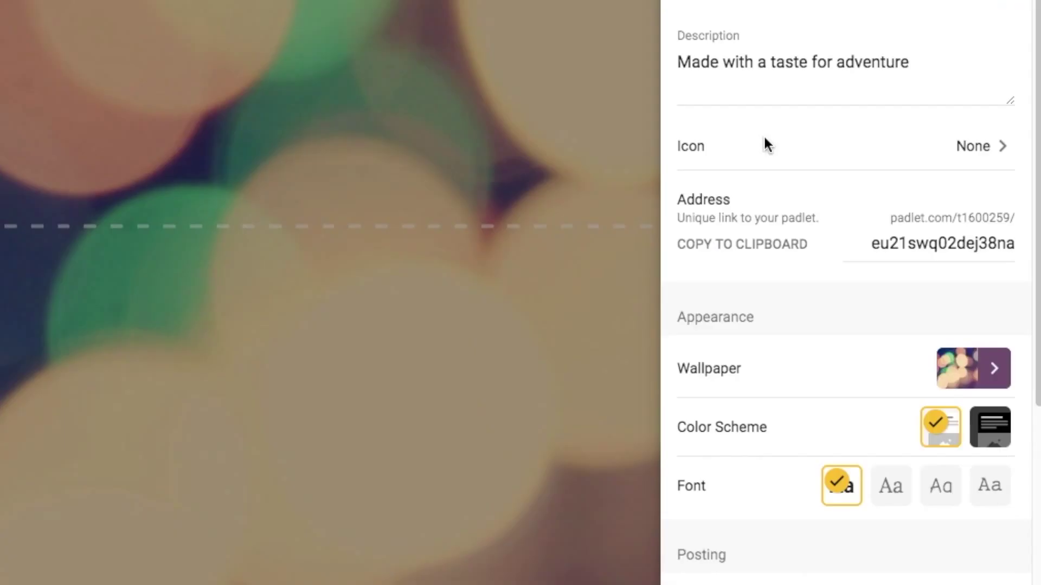
- Set the timeline padlet's post reactions to Grade with a maximum grade of 10
scroll(808, 292, down, 6)
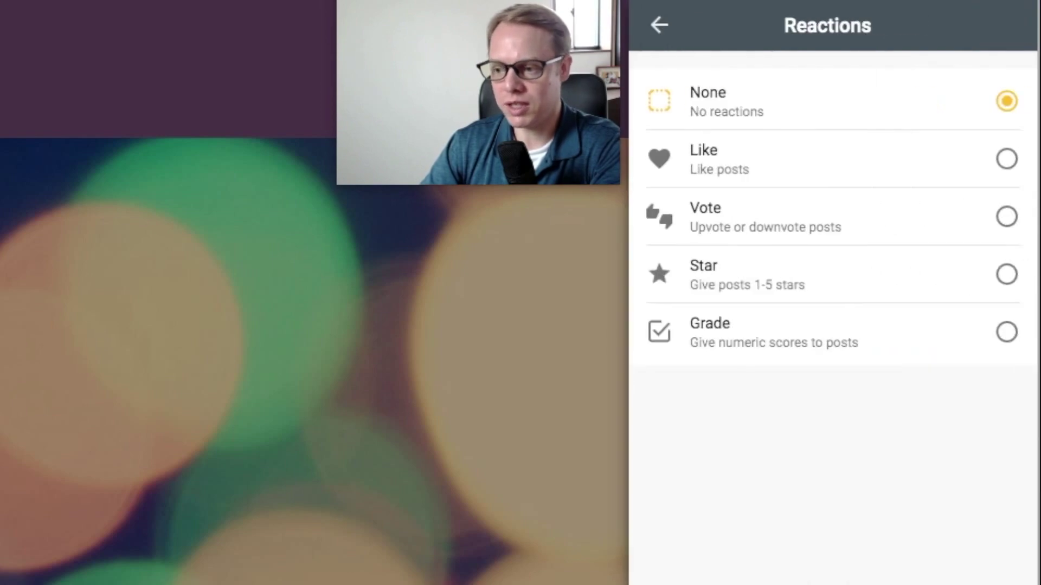
click(1006, 159)
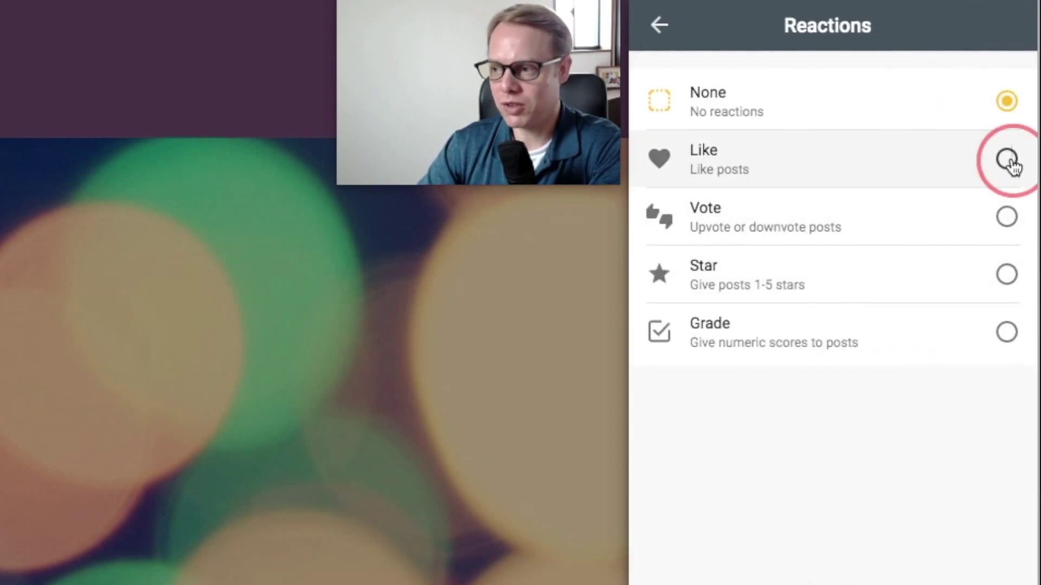
click(1004, 216)
click(1005, 275)
click(1005, 333)
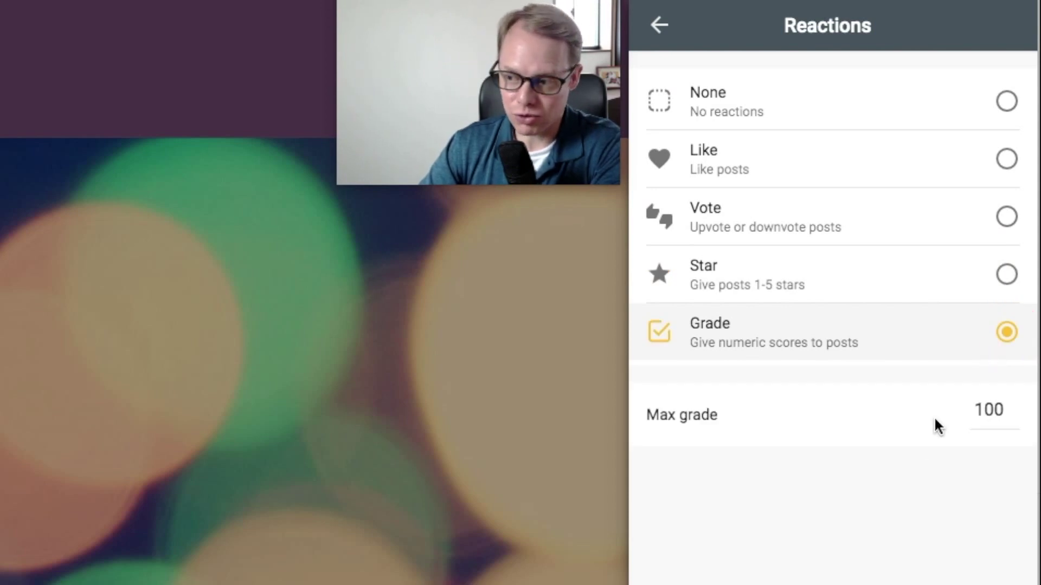
click(998, 410)
double_click(1001, 410)
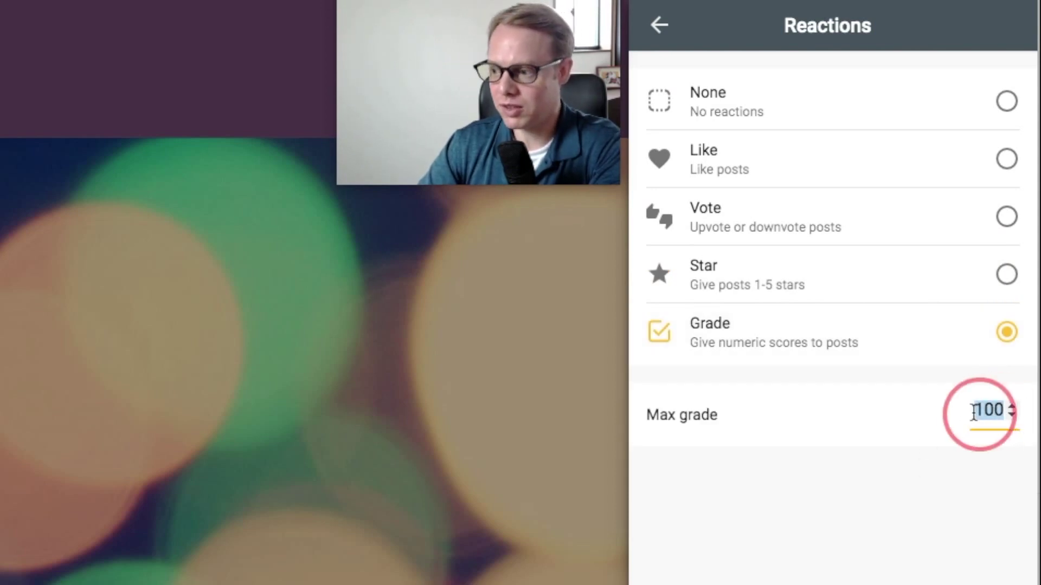
text(10)
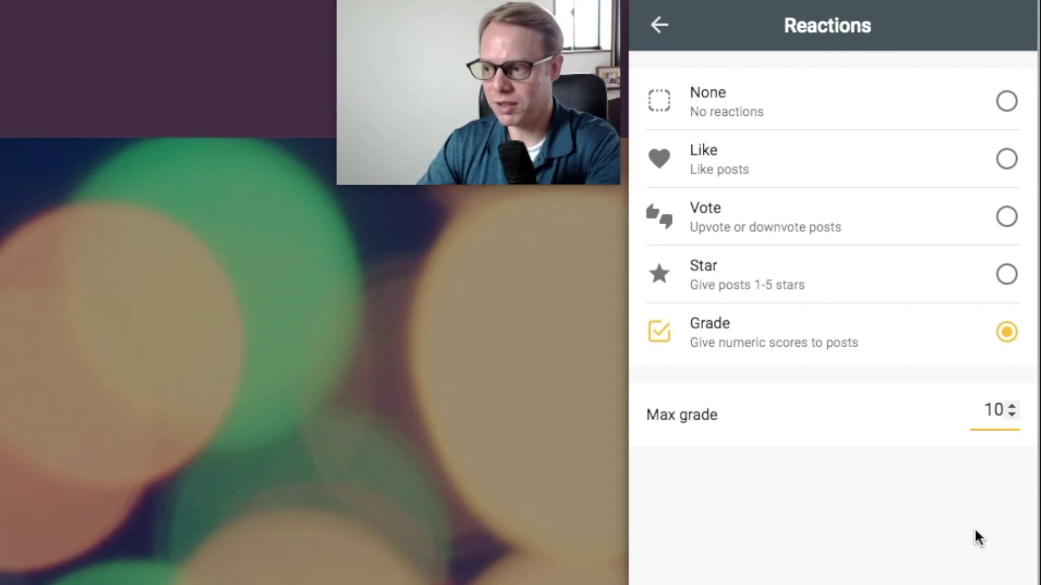
click(661, 27)
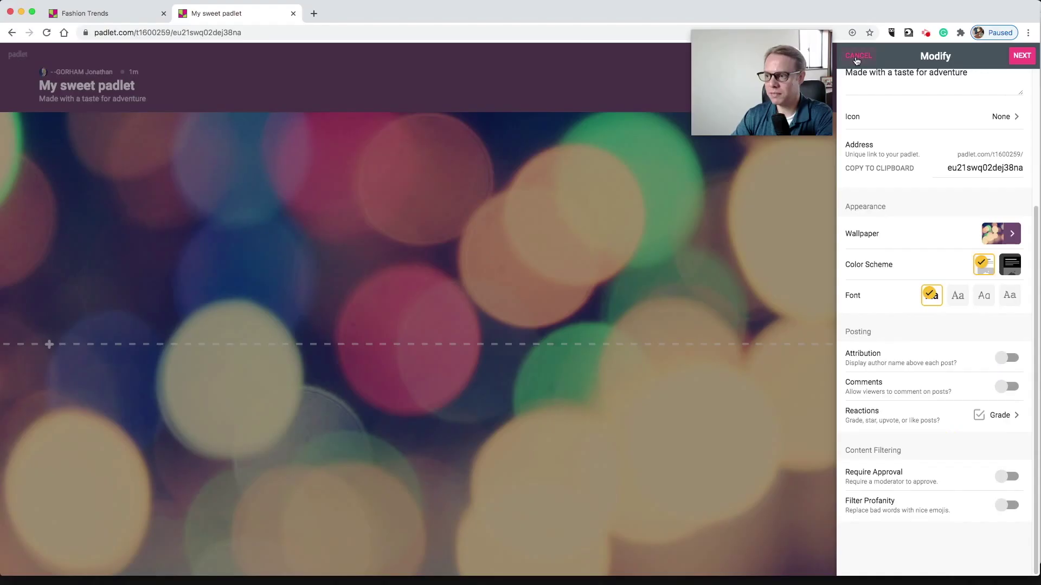
- Complete the timeline padlet's setup, start posting and add a new blank post to the timeline
click(1021, 55)
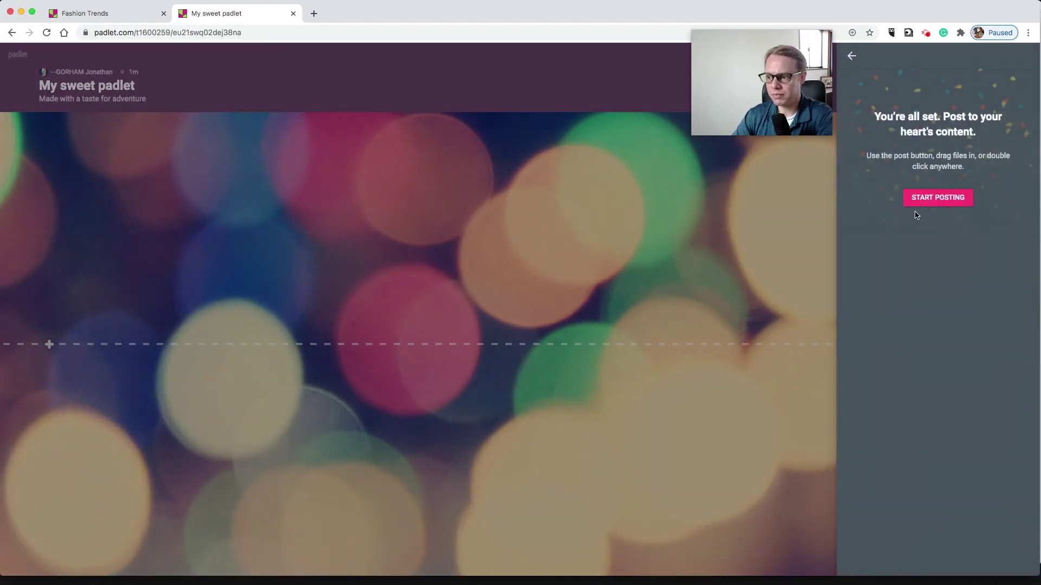
click(923, 203)
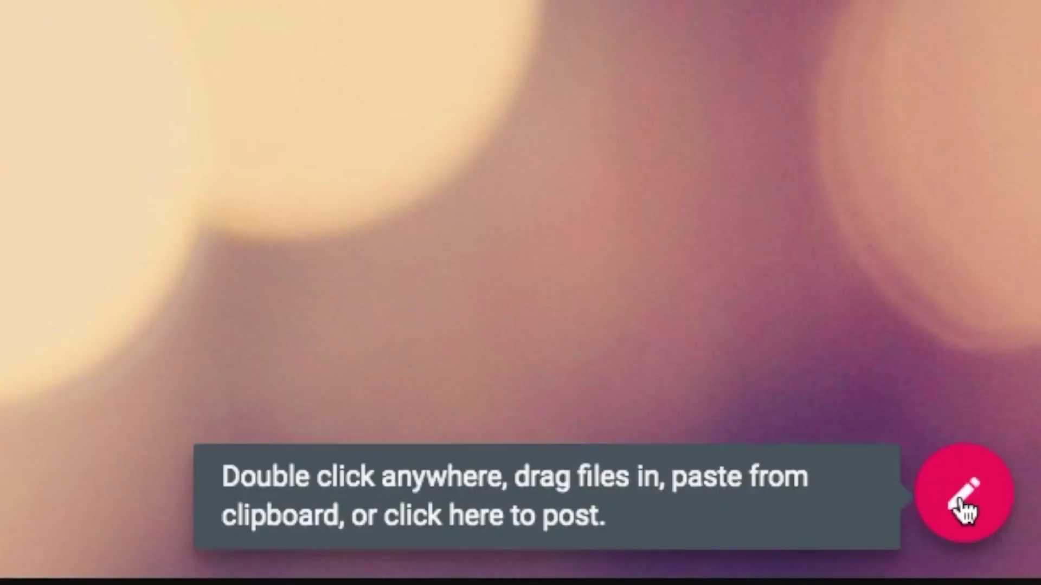
click(961, 500)
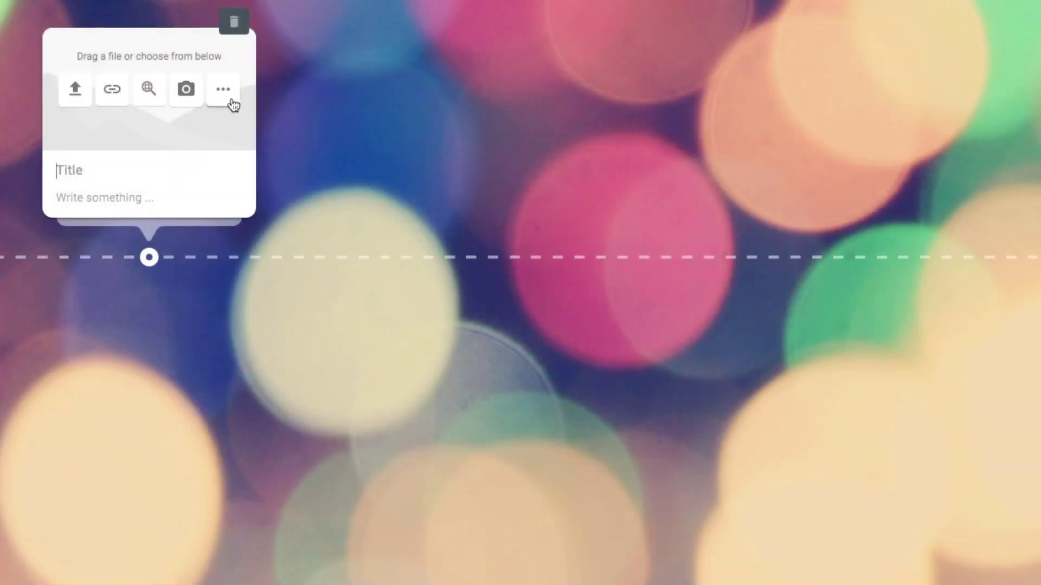
- Search Google images for "1970s fashion trends" for the new post and choose the picture of three women in flared trousers
click(224, 92)
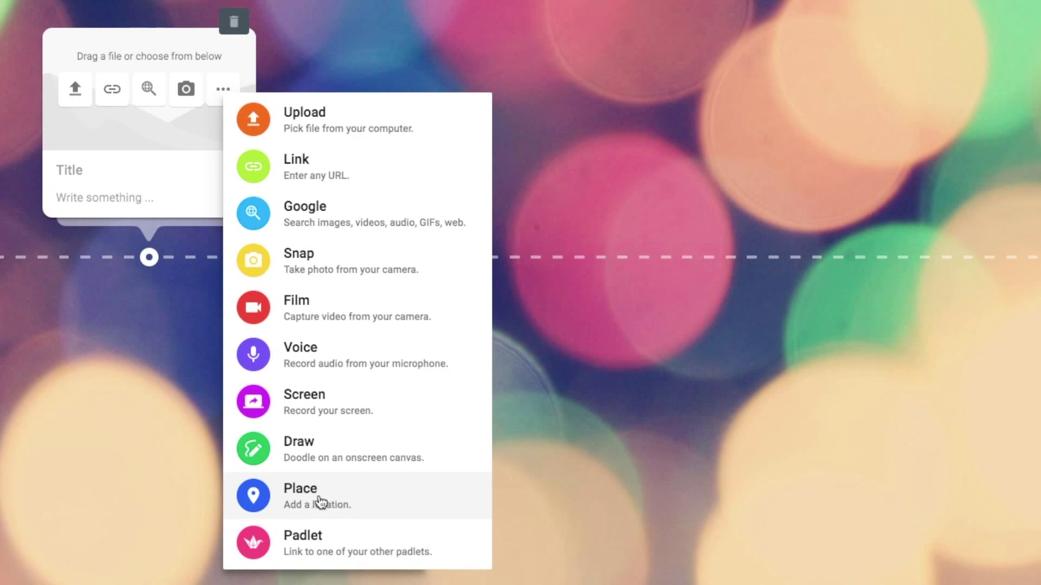
click(317, 223)
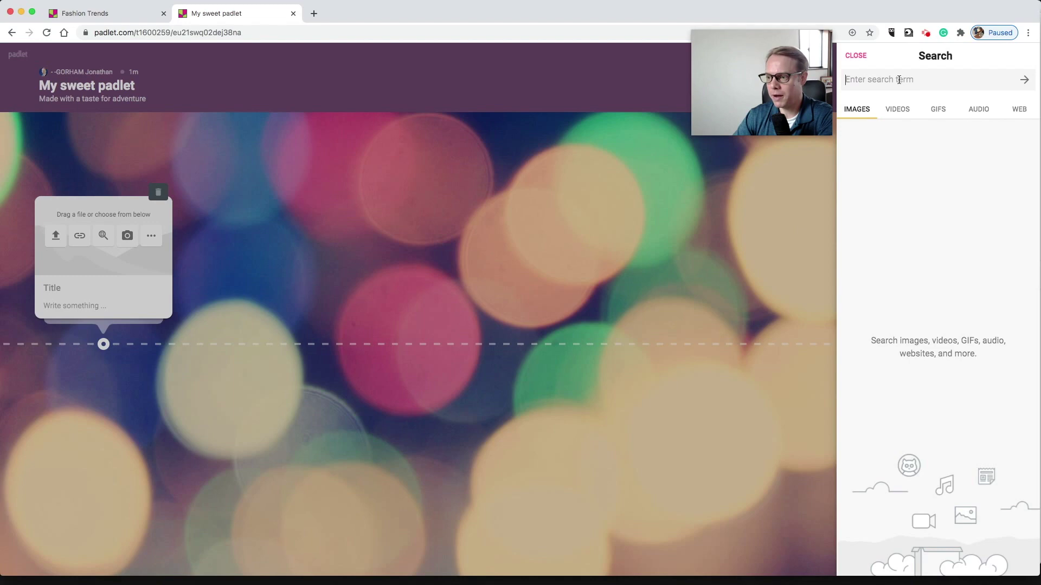
text(1970s fas)
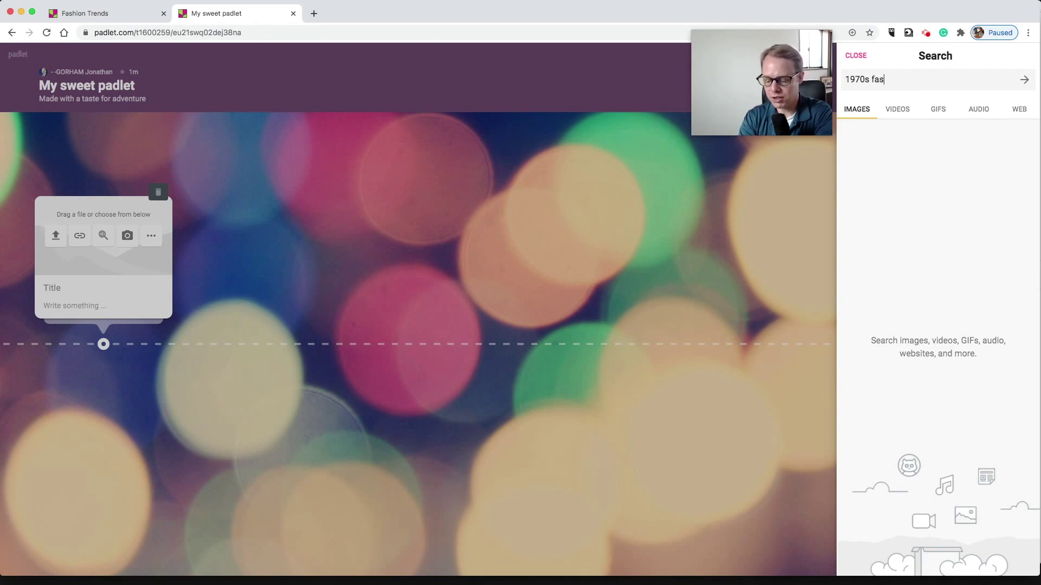
text(hion trends)
key(Return)
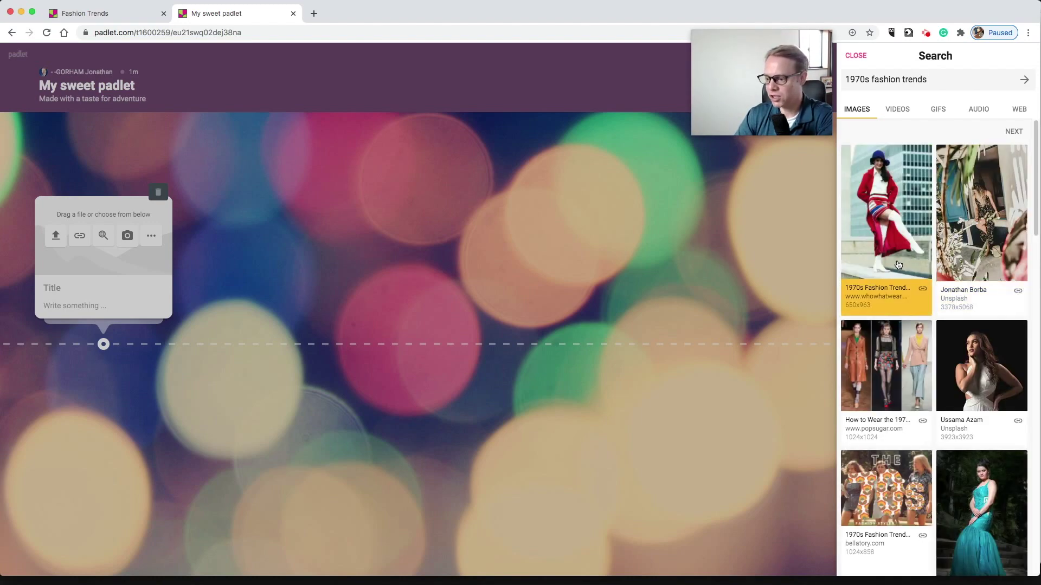
scroll(898, 266, down, 10)
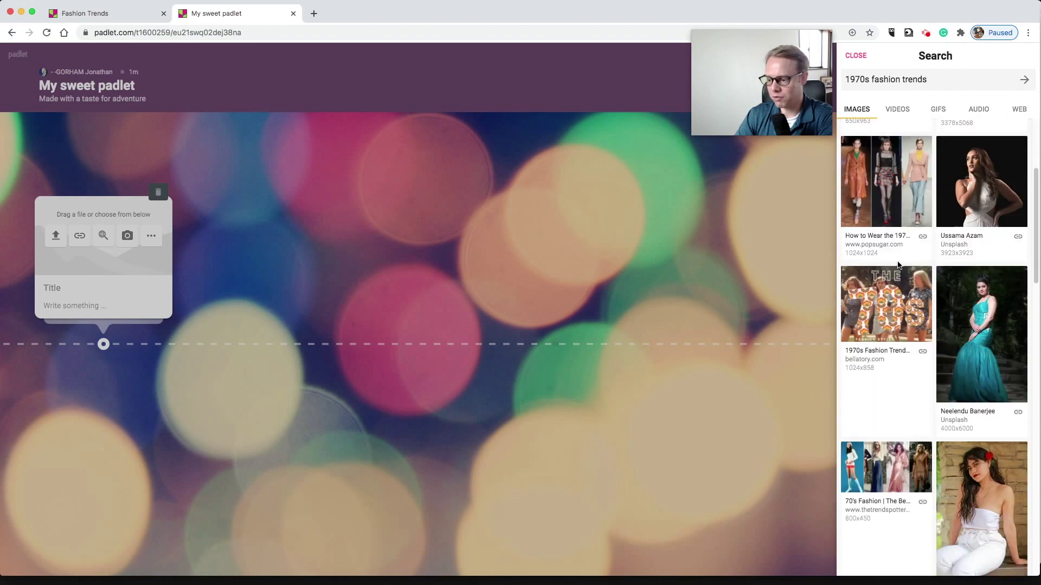
scroll(898, 266, down, 2)
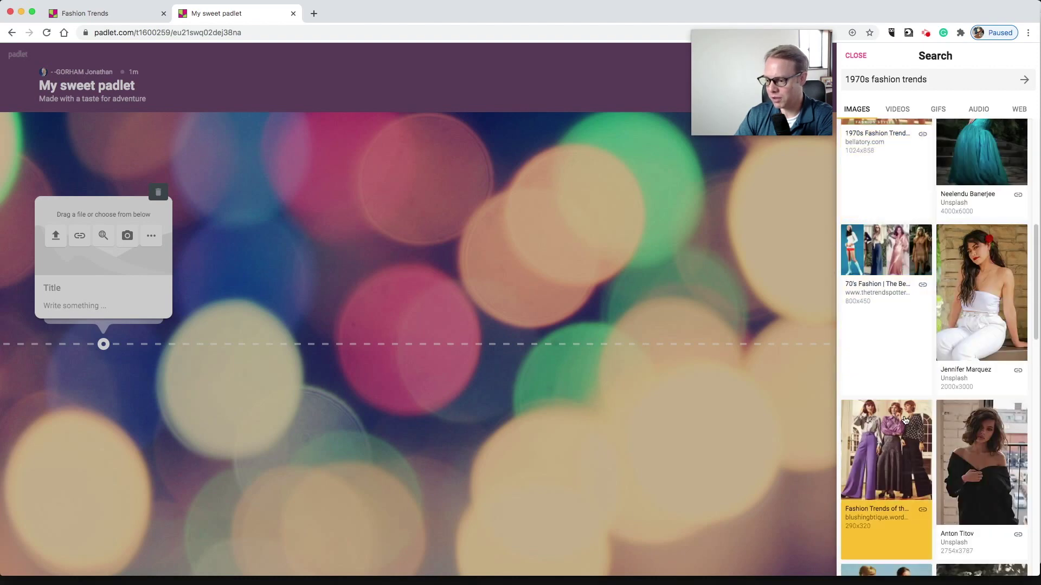
click(894, 443)
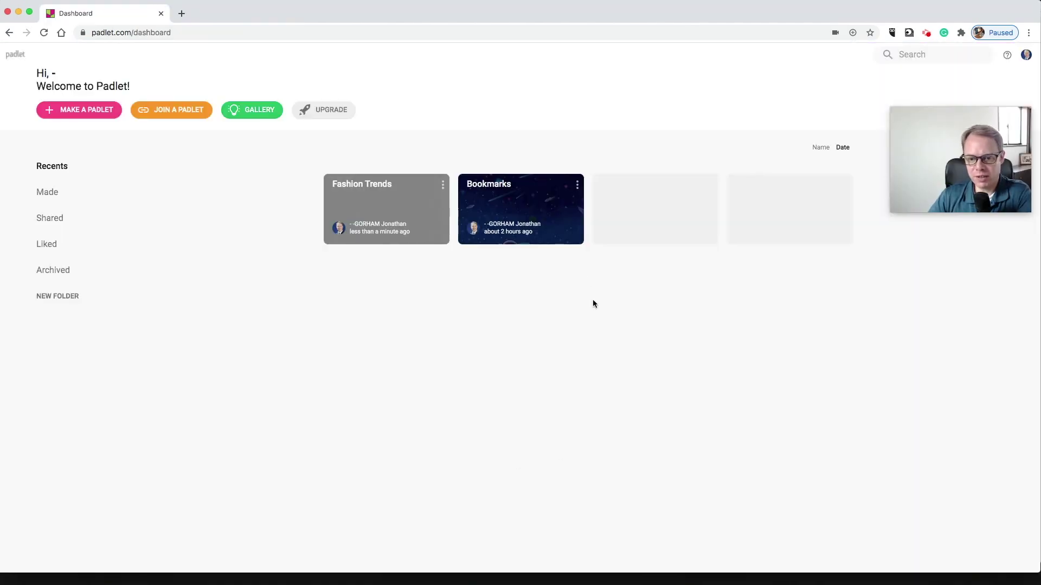
- Open the Fashion Trends padlet from the dashboard and look through its timeline from the 1940's posts to the 1990's posts
click(394, 204)
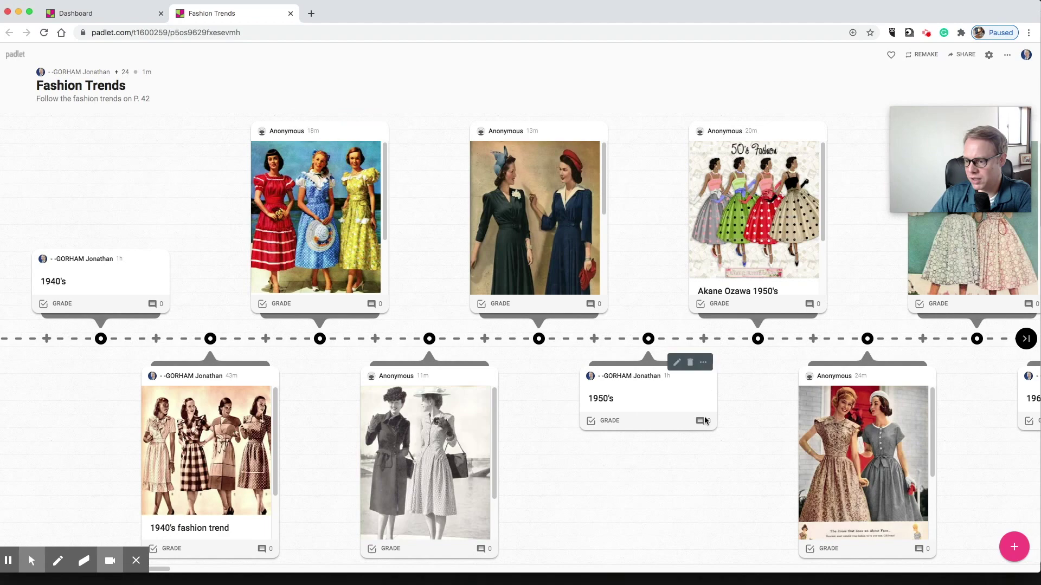
drag(164, 568, 381, 580)
scroll(342, 538, right, 15)
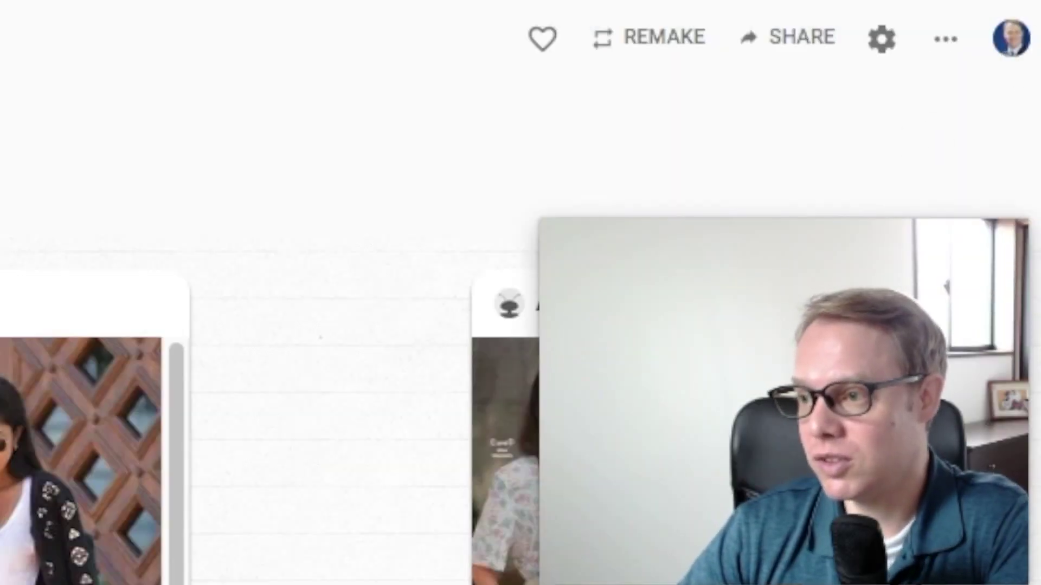
- Open the Fashion Trends padlet's sharing options to examine the ways to share and export it
click(783, 46)
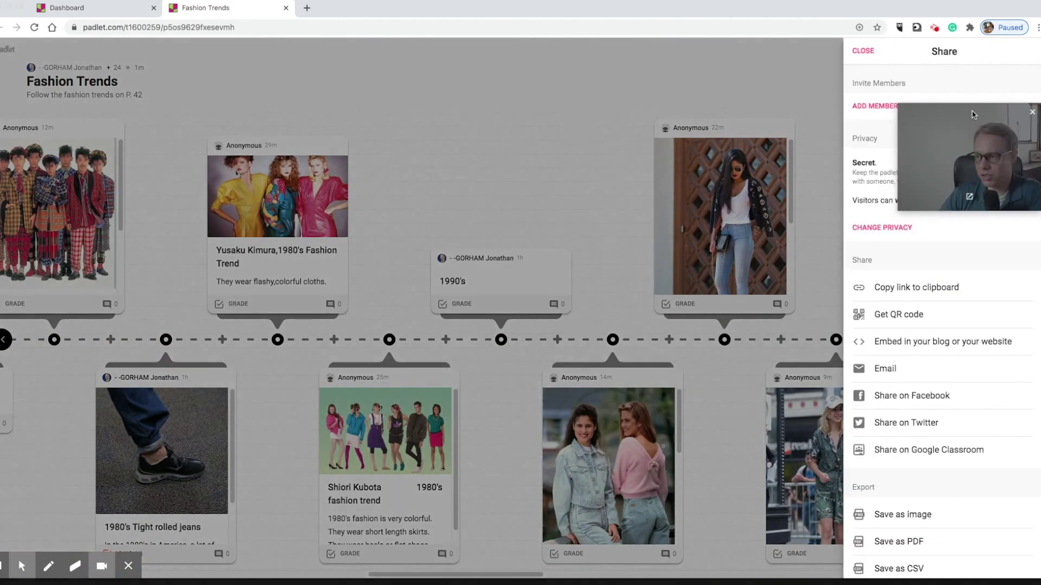
drag(973, 113, 776, 47)
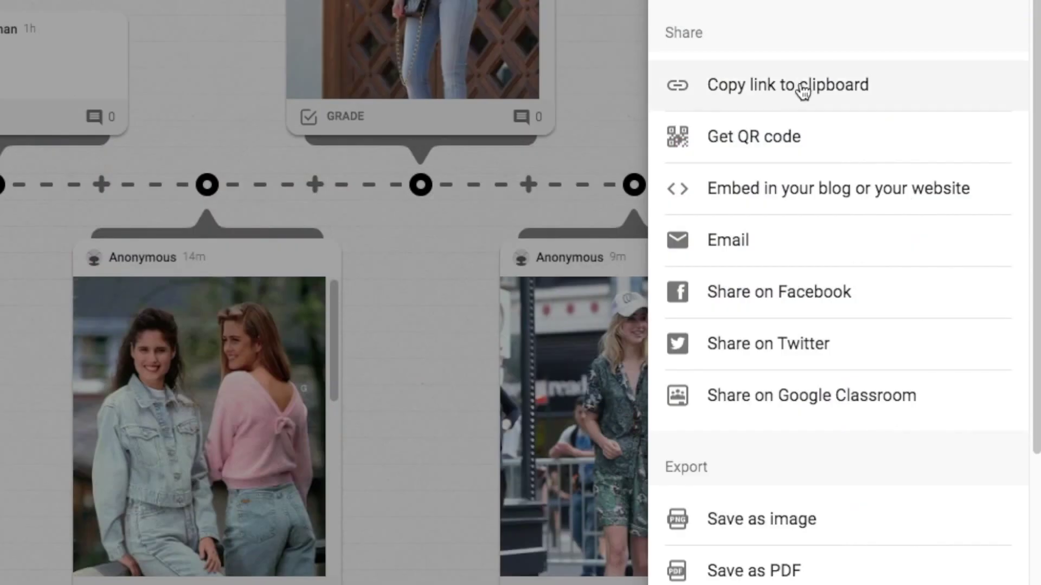
- Copy the Fashion Trends padlet's link to the clipboard
click(923, 289)
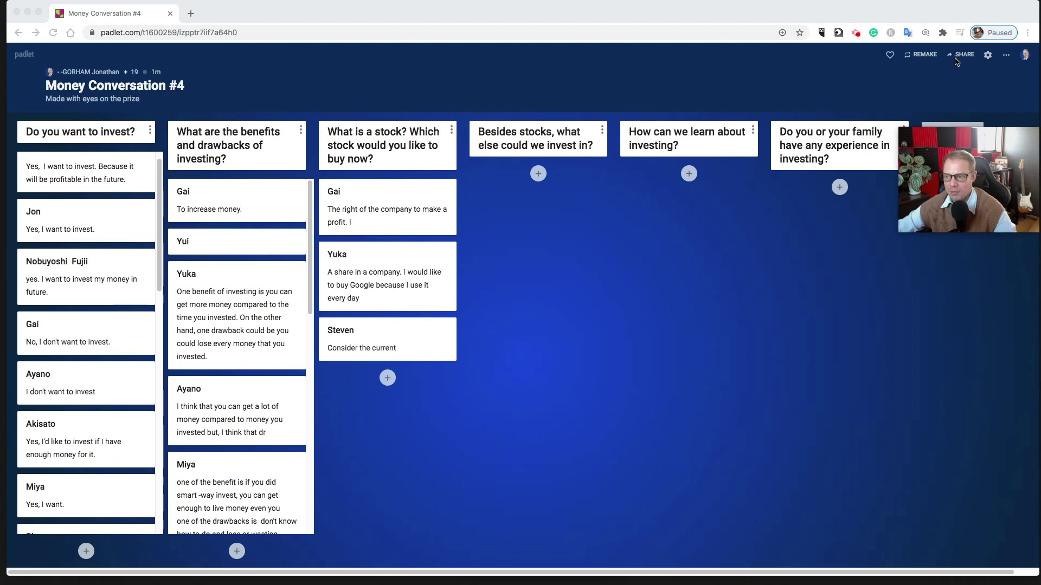
- Examine the Money Conversation #4 padlet's link-sharing options, close them and look over the answers in its question columns
click(956, 60)
click(955, 59)
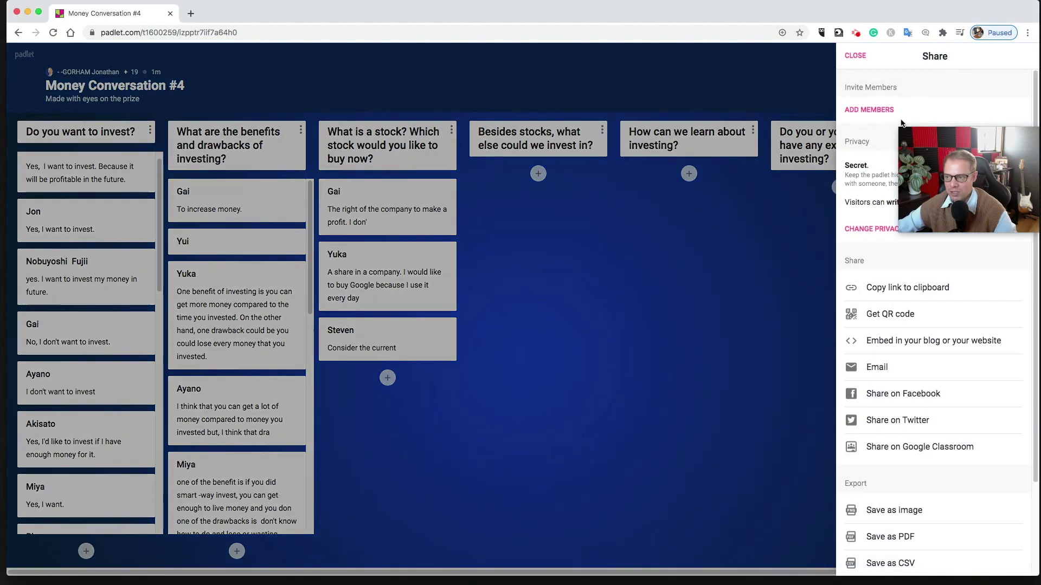
drag(928, 172, 889, 111)
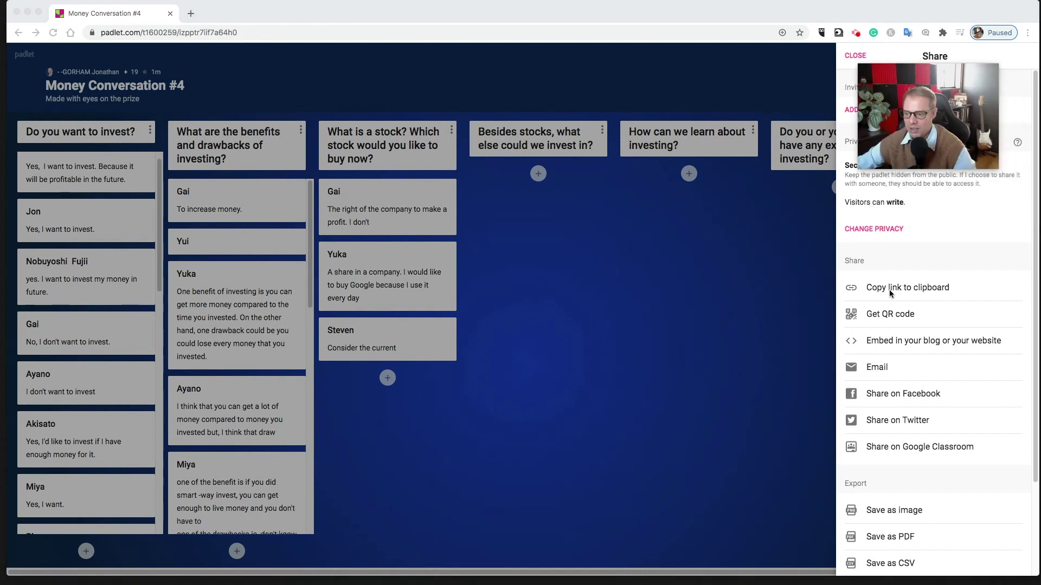
click(856, 56)
drag(900, 87, 925, 36)
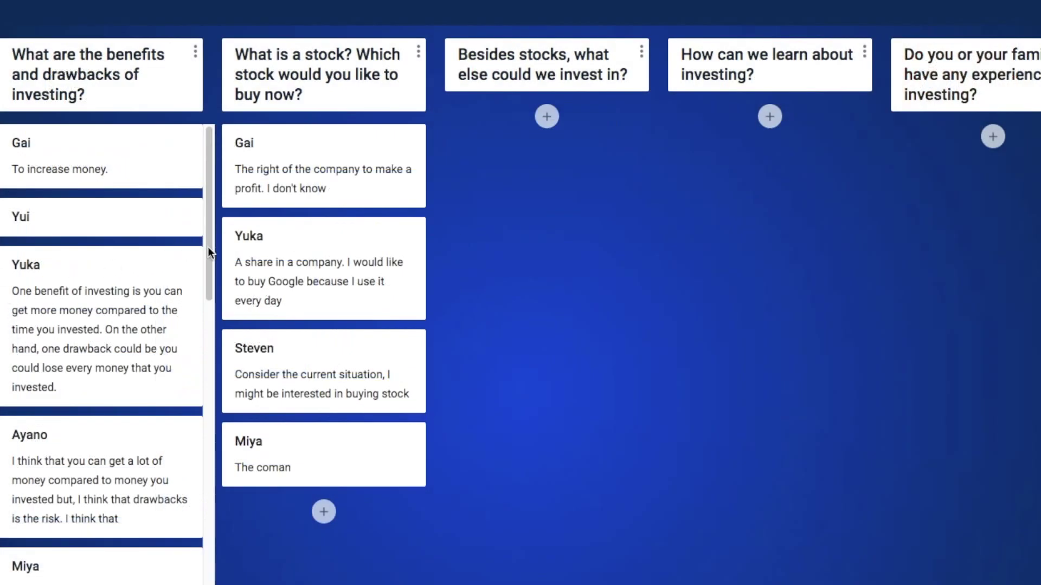
drag(209, 268, 210, 239)
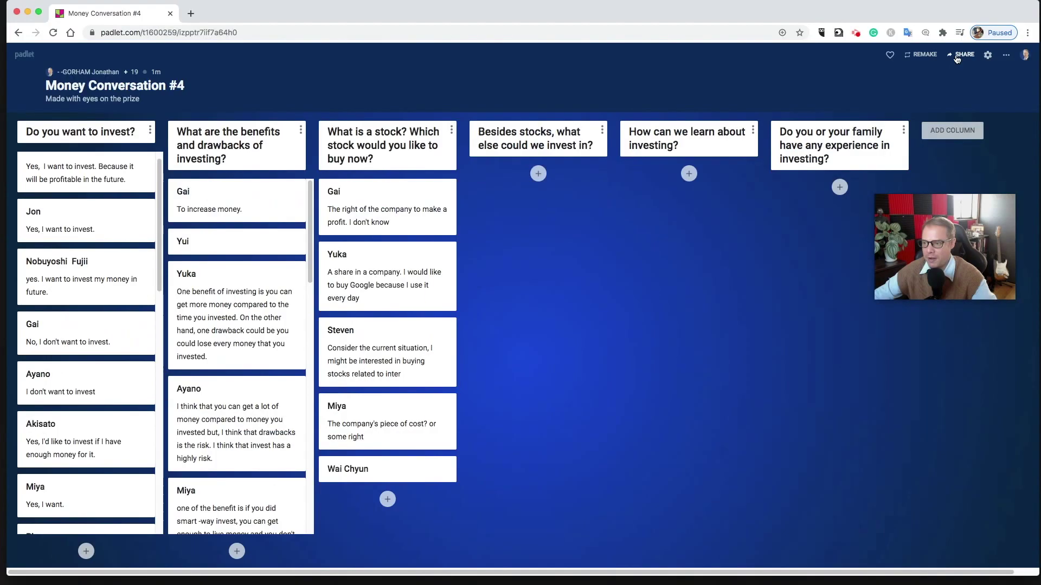
- Review the Money Conversation #4 padlet's export options, including image, PDF, CSV, Excel spreadsheet and print, and close the sharing options
click(948, 128)
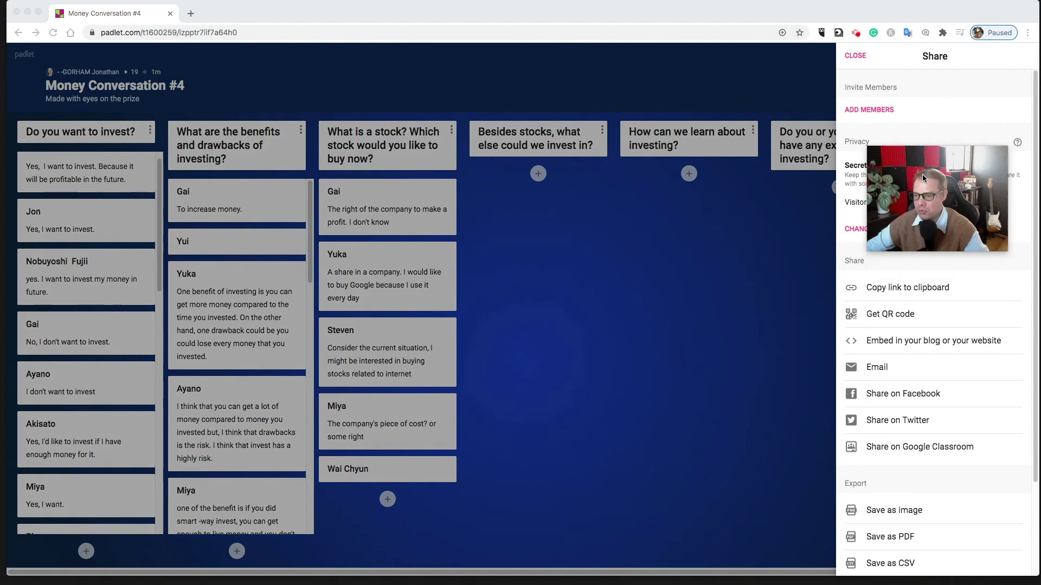
drag(922, 174, 909, 89)
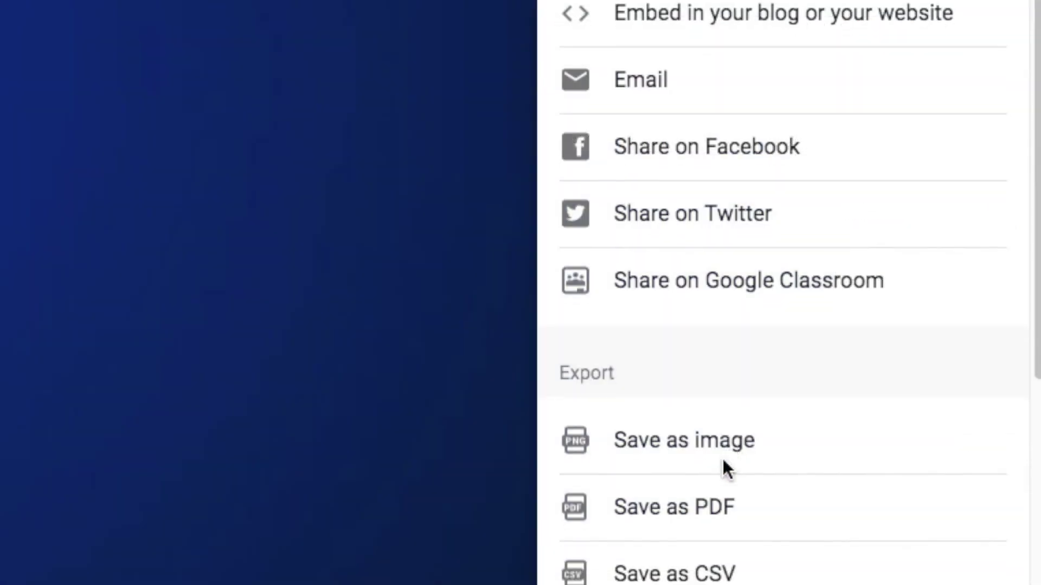
scroll(912, 523, down, 3)
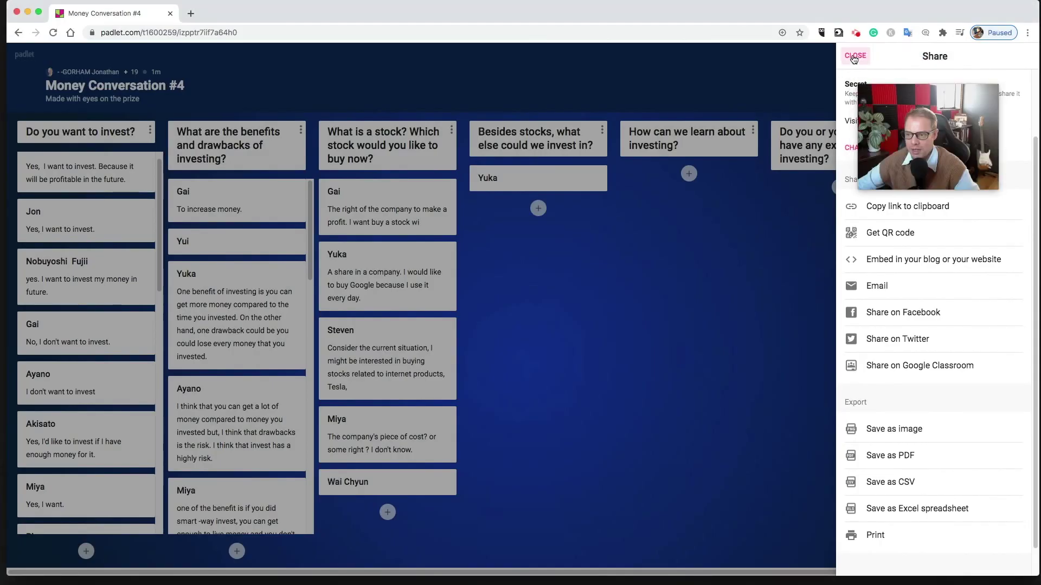
click(853, 57)
drag(926, 139, 948, 66)
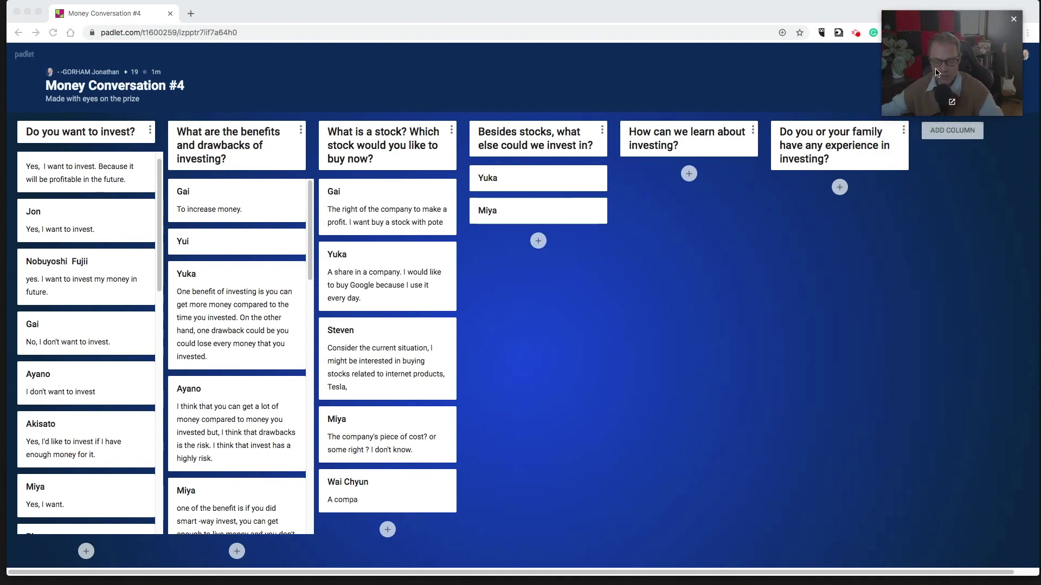